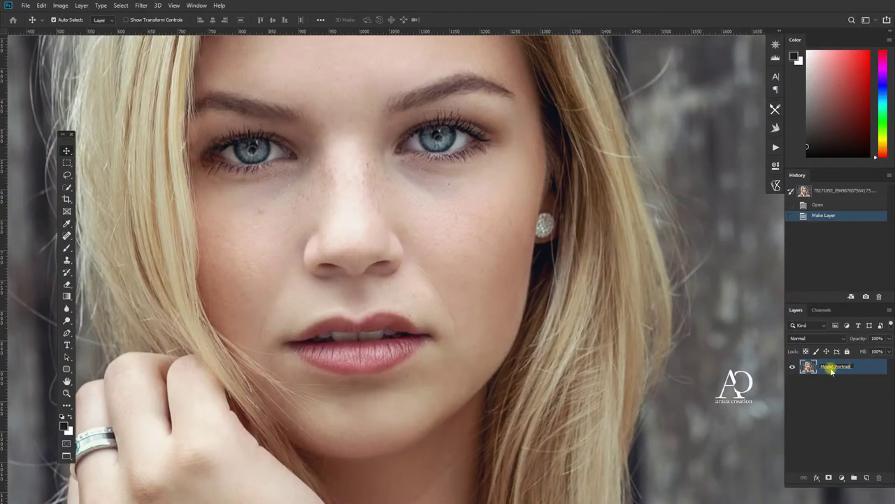
# - Duplicate the Model Portrait layer and name the copy 'Spot Removing'
pyautogui.press('Return')
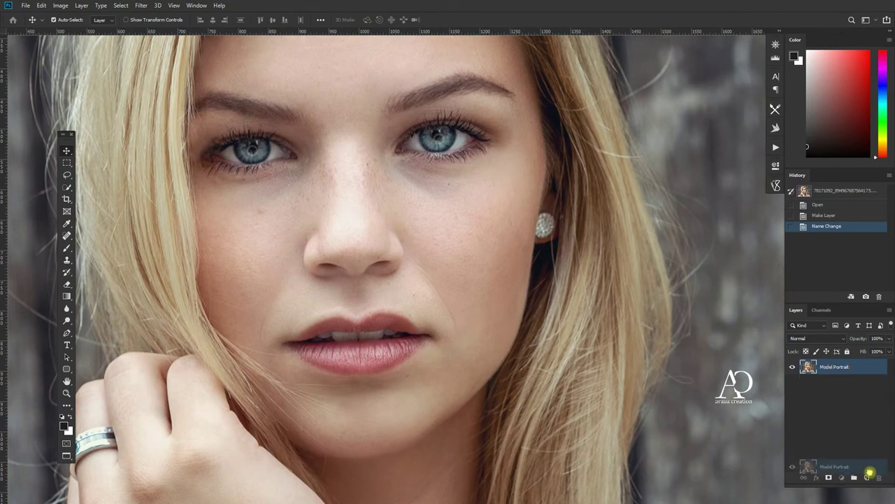
pyautogui.moveTo(864, 370); pyautogui.dragTo(866, 477)
pyautogui.doubleClick(841, 369)
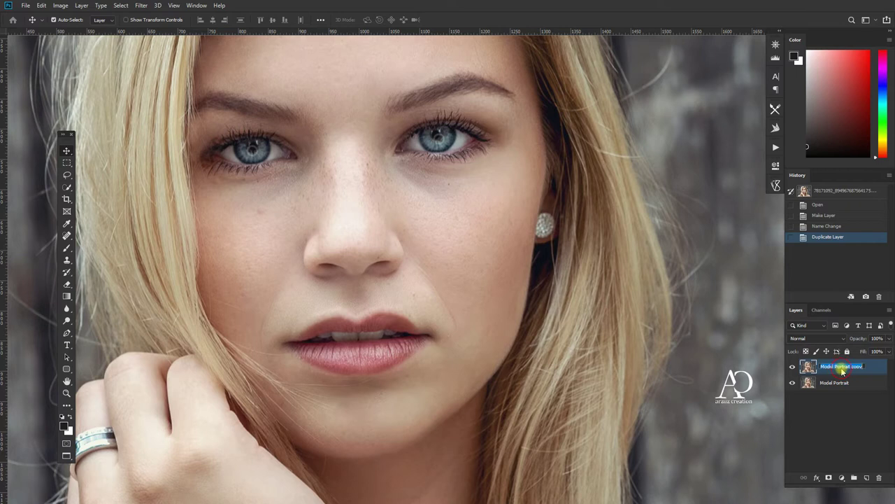
pyautogui.write('Sk')
pyautogui.write('oving')
pyautogui.press('Return')
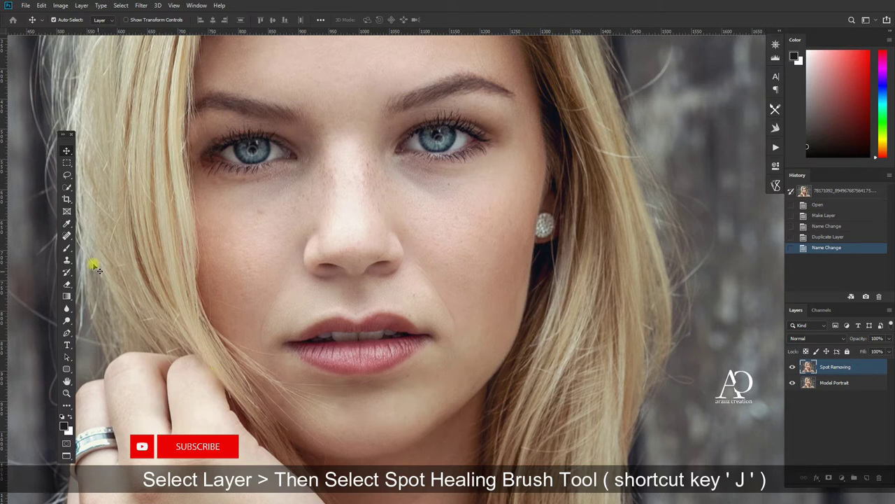
# - Select the Spot Healing Brush and zoom in on the face
pyautogui.click(67, 236)
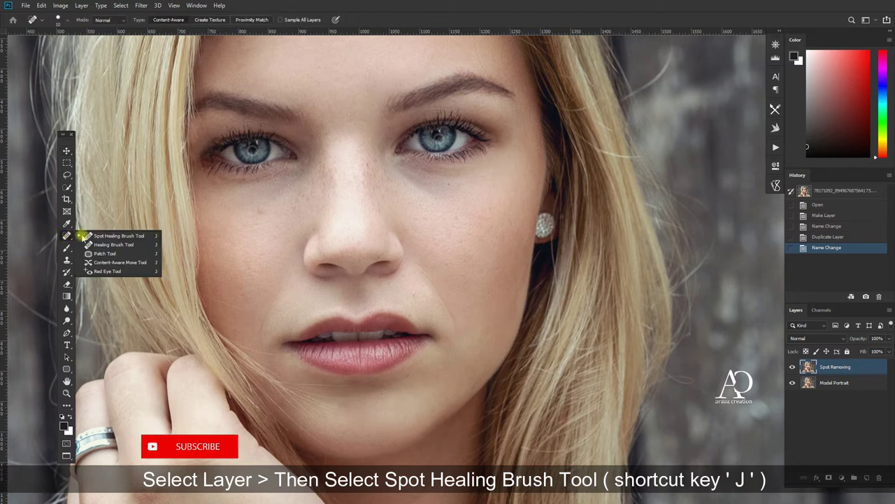
pyautogui.moveTo(67, 236); pyautogui.dragTo(153, 241)
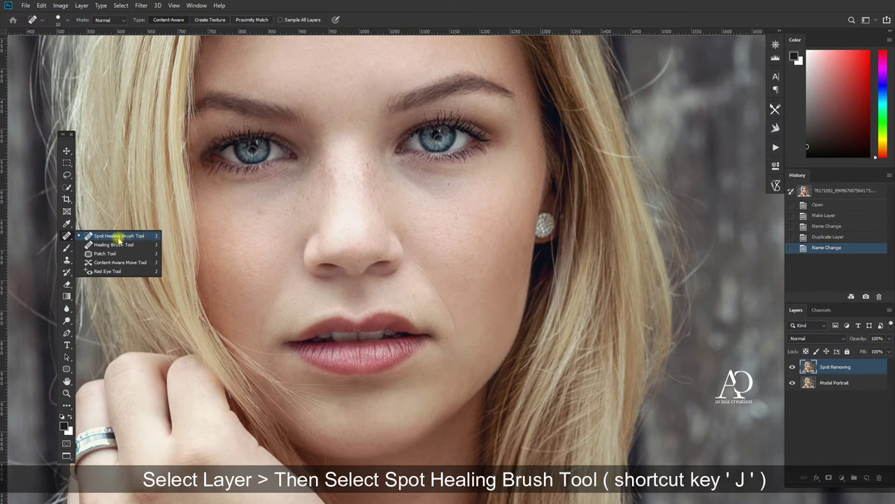
pyautogui.click(65, 236)
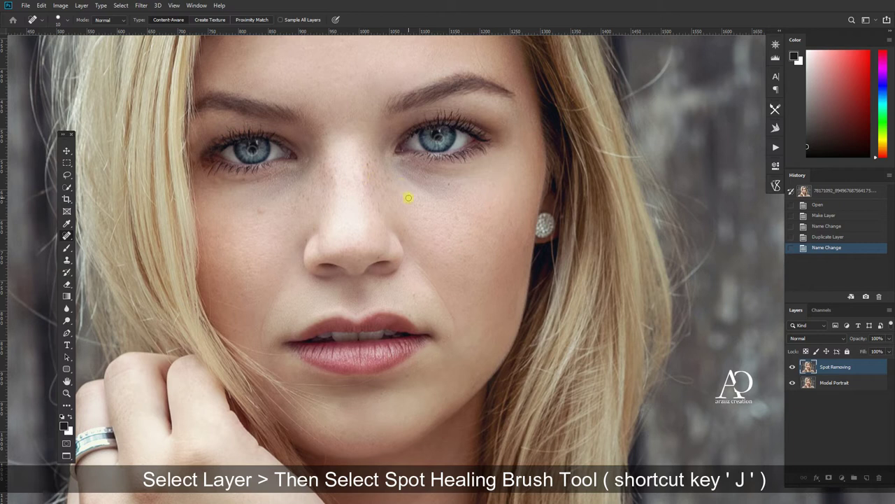
pyautogui.scroll(2, 408, 198)
pyautogui.scroll(2, 411, 199)
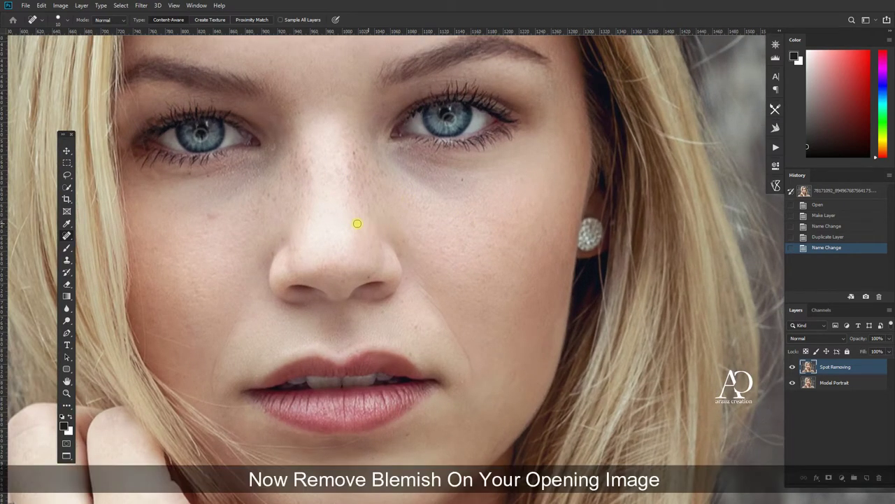
# - Heal the spots on the image-left cheek and under the left eye
pyautogui.moveTo(209, 216); pyautogui.dragTo(223, 225)
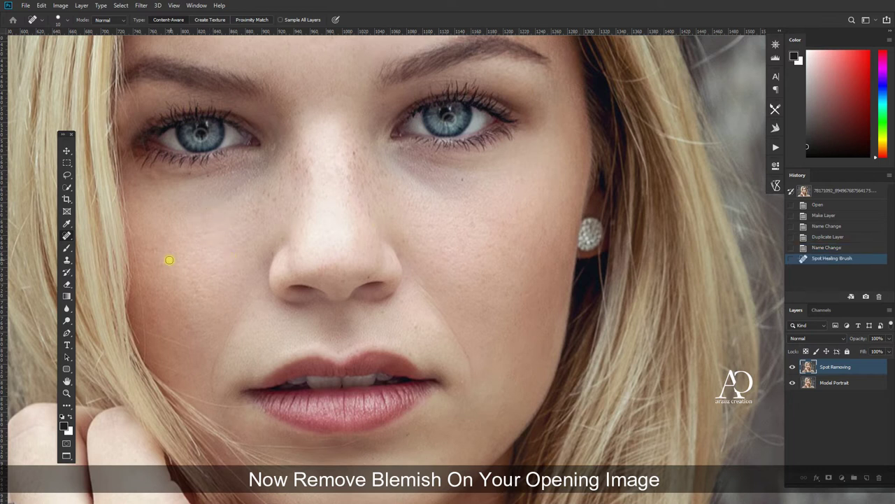
pyautogui.moveTo(155, 252); pyautogui.dragTo(143, 253)
pyautogui.click(147, 266)
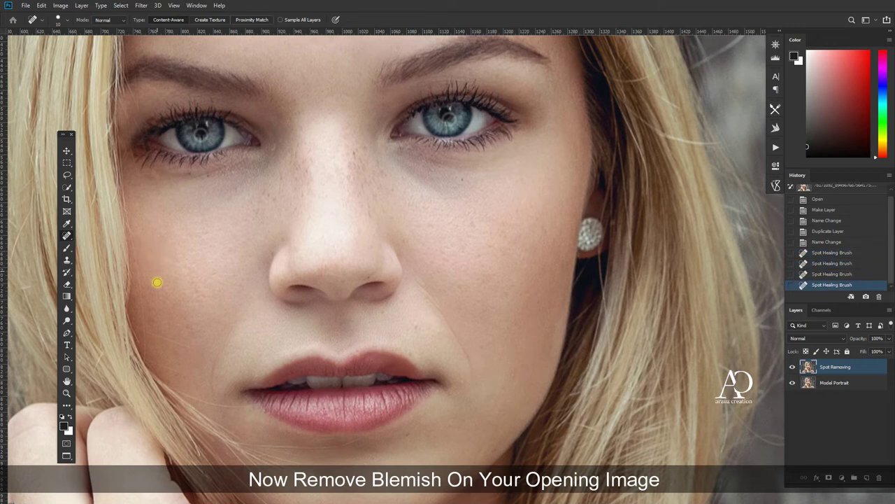
pyautogui.click(146, 318)
pyautogui.click(148, 303)
pyautogui.click(145, 298)
pyautogui.click(183, 325)
pyautogui.click(192, 231)
pyautogui.click(140, 172)
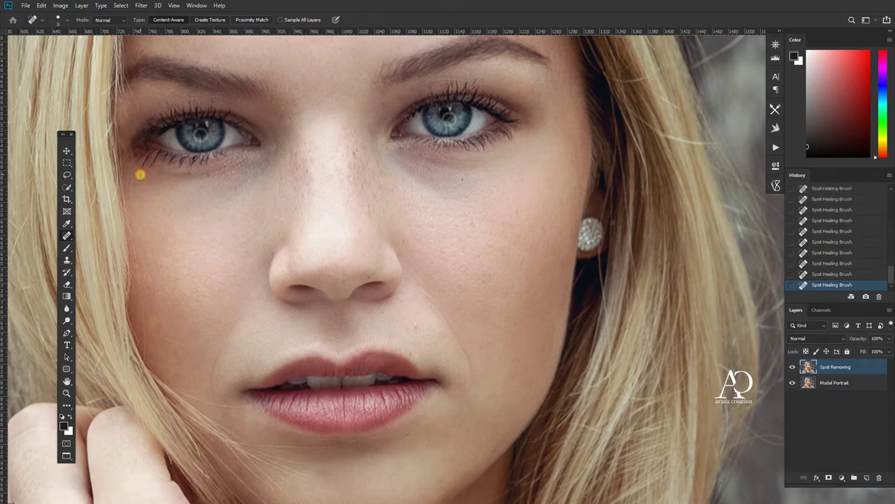
# - Heal spots near the nostril, nose-bridge freckles, the image-right cheek and beside the mouth
pyautogui.click(230, 262)
pyautogui.click(505, 326)
pyautogui.click(440, 254)
pyautogui.click(367, 277)
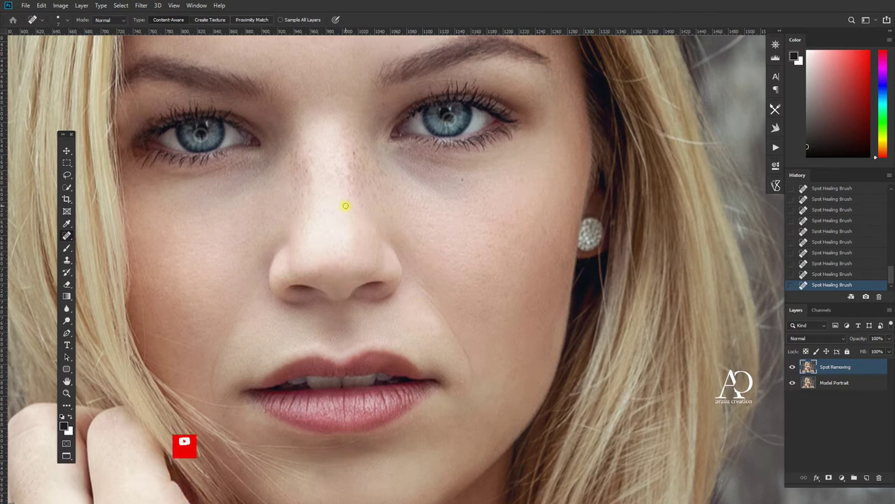
pyautogui.click(363, 191)
pyautogui.click(355, 168)
pyautogui.click(298, 163)
pyautogui.click(510, 222)
pyautogui.click(463, 181)
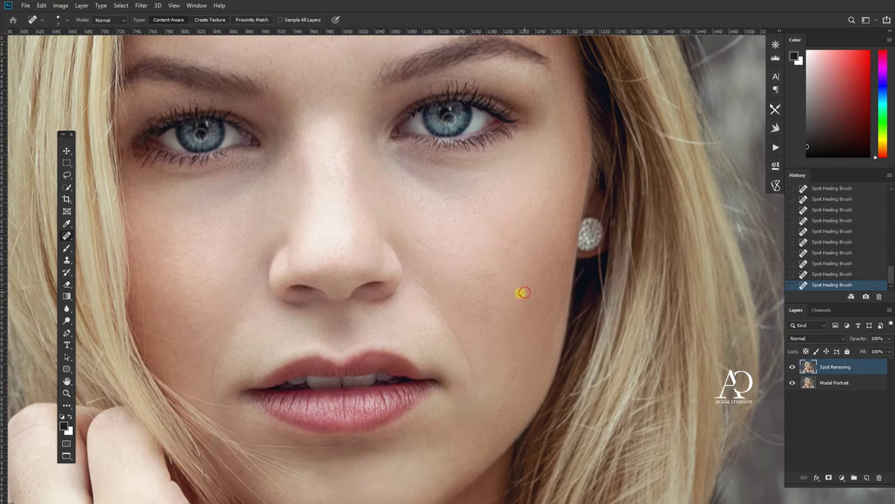
pyautogui.click(322, 417)
# - Heal the dark forehead spot and remaining marks across the forehead
pyautogui.scroll(-2, 354, 453)
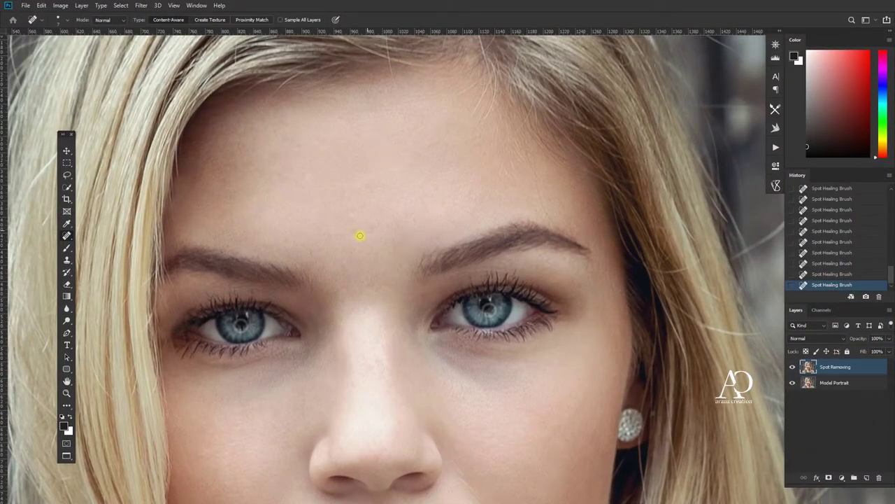
pyautogui.click(349, 208)
pyautogui.moveTo(365, 254); pyautogui.dragTo(397, 233)
# - Recentre the face, then toggle Spot Removing's visibility to compare, leaving it shown
pyautogui.moveTo(503, 420); pyautogui.dragTo(486, 215)
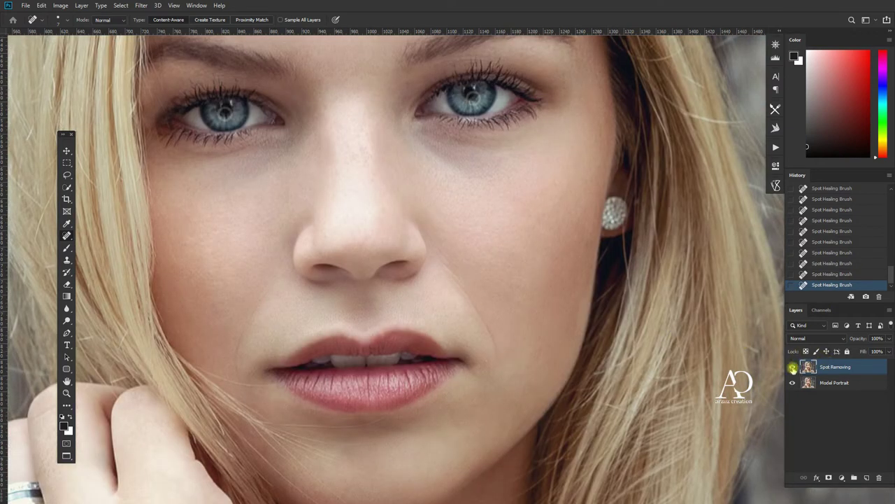
pyautogui.moveTo(655, 302); pyautogui.dragTo(662, 362)
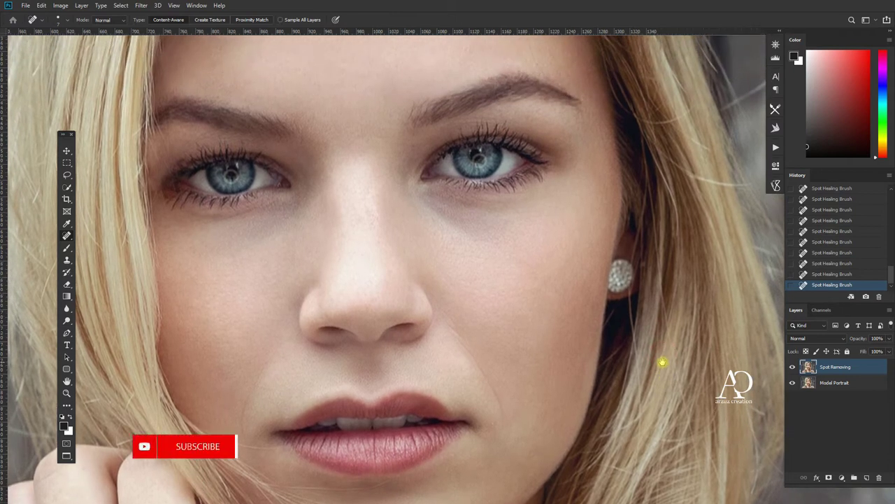
pyautogui.click(792, 367)
pyautogui.click(793, 367)
pyautogui.click(792, 367)
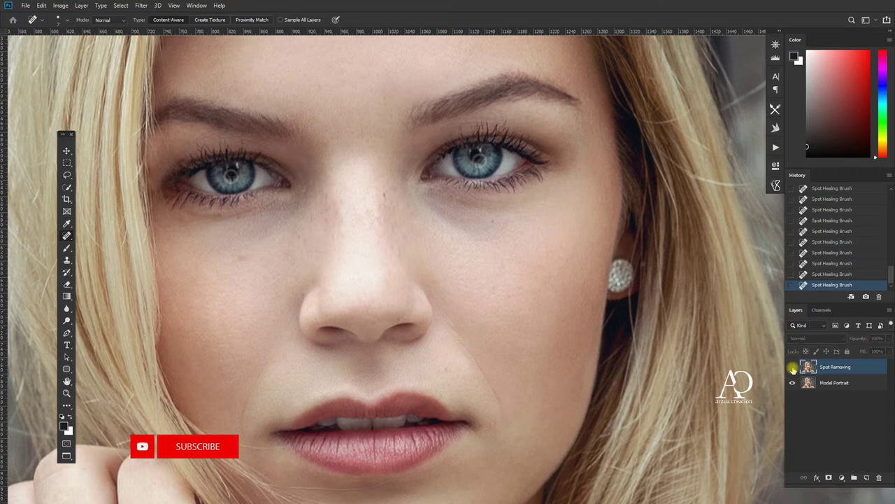
pyautogui.click(793, 367)
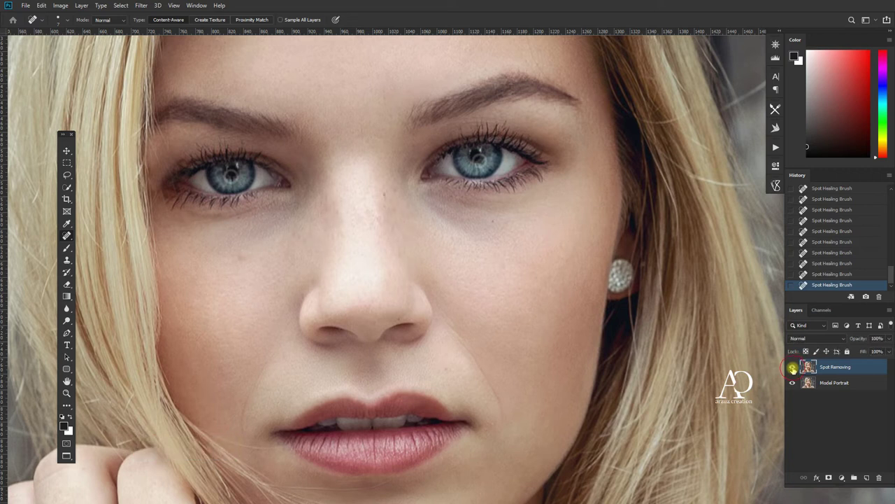
# - Duplicate the Spot Removing layer and name the copy 'Color Correction'
pyautogui.moveTo(865, 368); pyautogui.dragTo(866, 477)
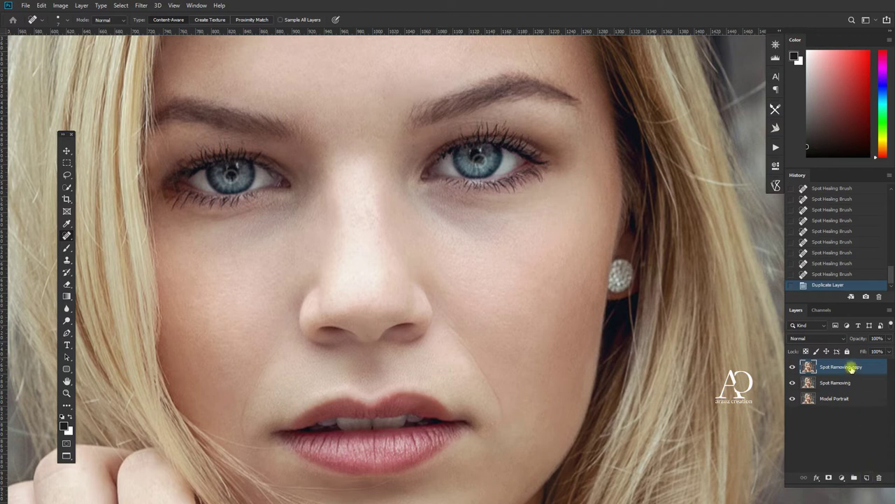
pyautogui.doubleClick(851, 367)
pyautogui.write('Color Corr')
pyautogui.write('ection')
pyautogui.press('Return')
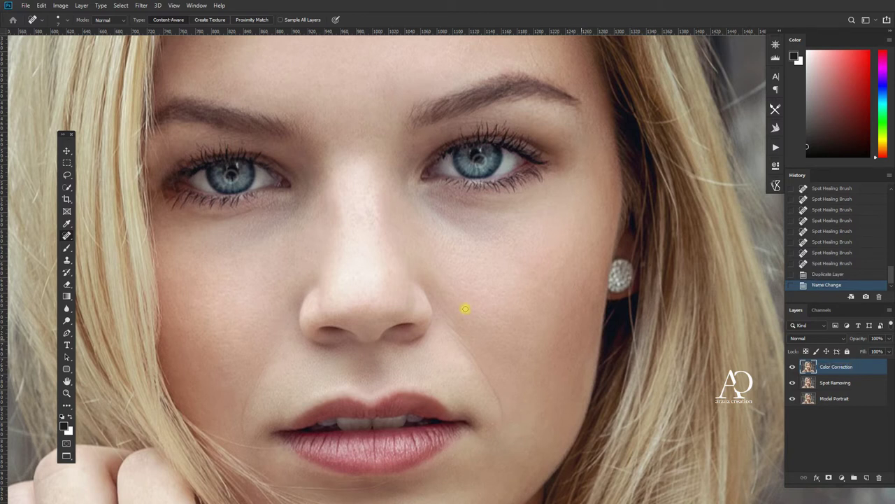
pyautogui.click(140, 5)
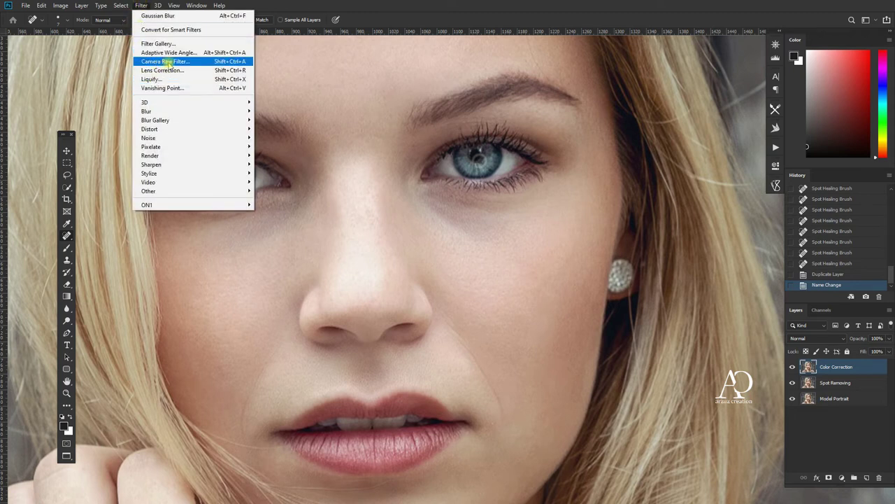
# - In Camera Raw, set Exposure +0.10, Shadows +7, Whites -7 and Highlights -20
pyautogui.click(201, 63)
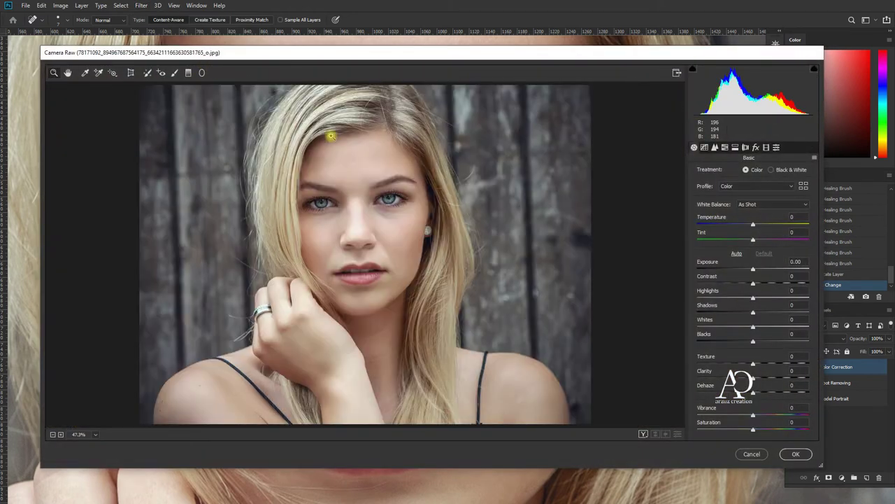
pyautogui.click(363, 200)
pyautogui.click(364, 200)
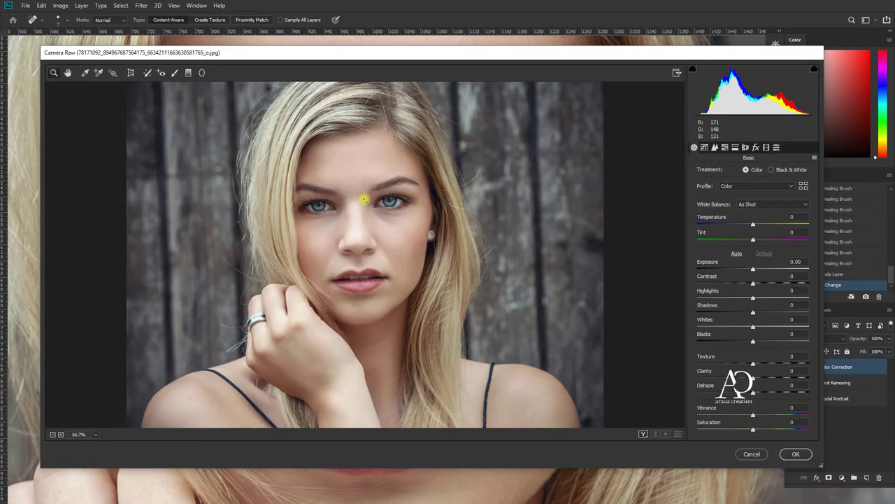
pyautogui.scroll(-3, 427, 221)
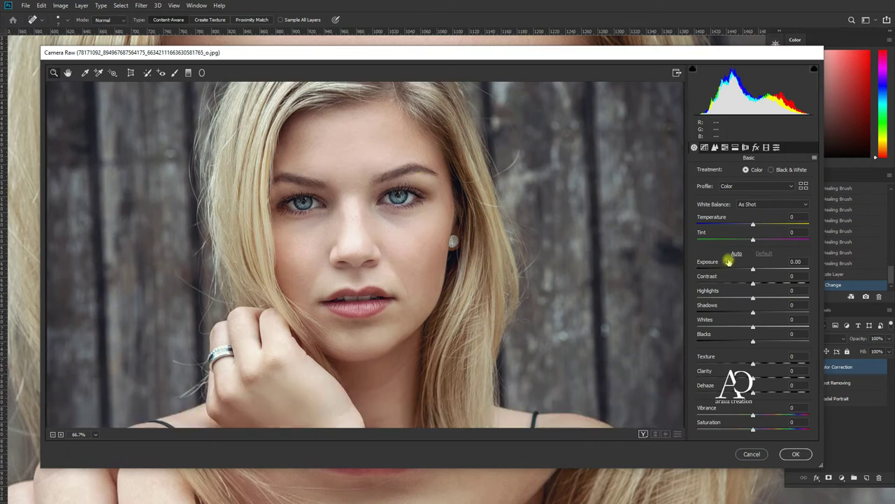
pyautogui.moveTo(728, 260); pyautogui.dragTo(732, 292)
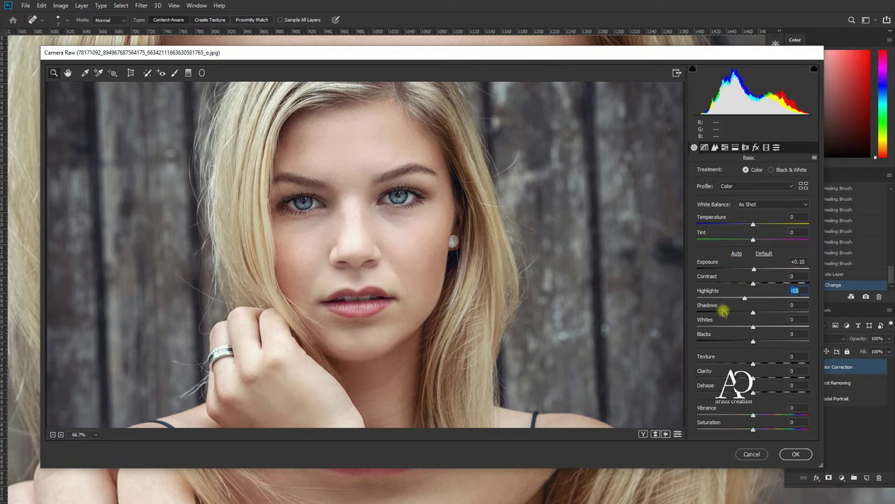
pyautogui.moveTo(714, 307); pyautogui.dragTo(717, 308)
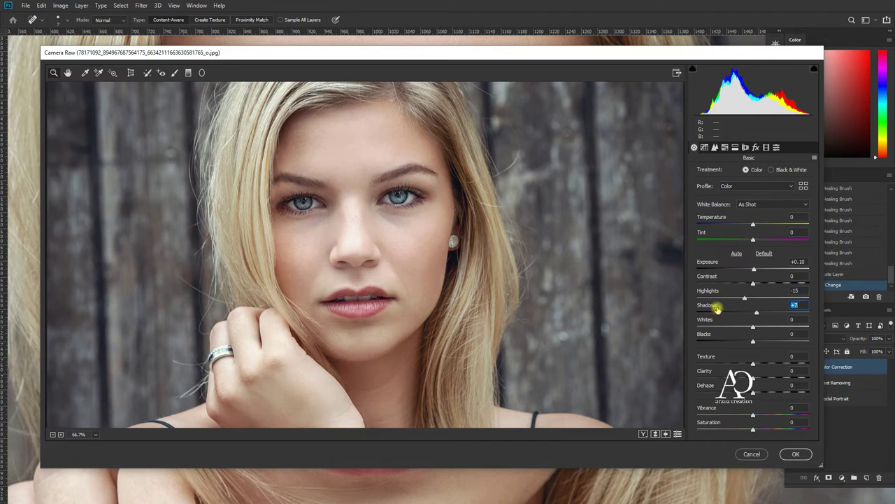
pyautogui.moveTo(717, 319); pyautogui.dragTo(715, 320)
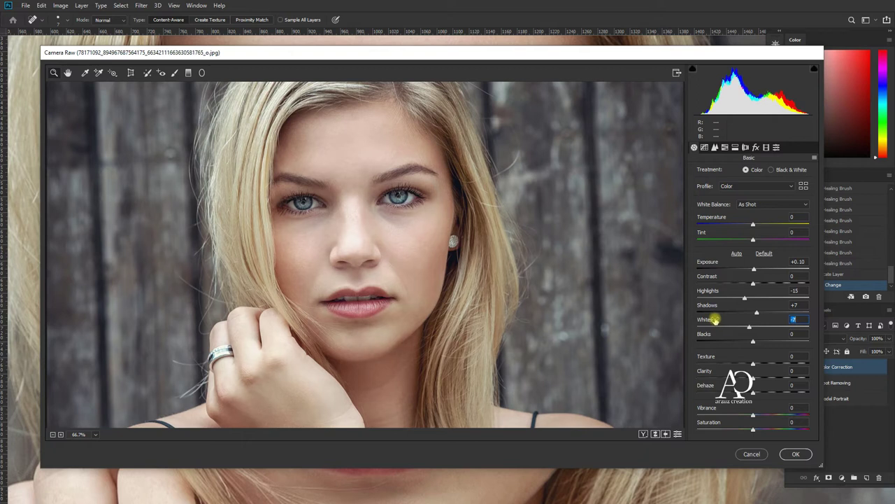
pyautogui.moveTo(724, 291); pyautogui.dragTo(719, 294)
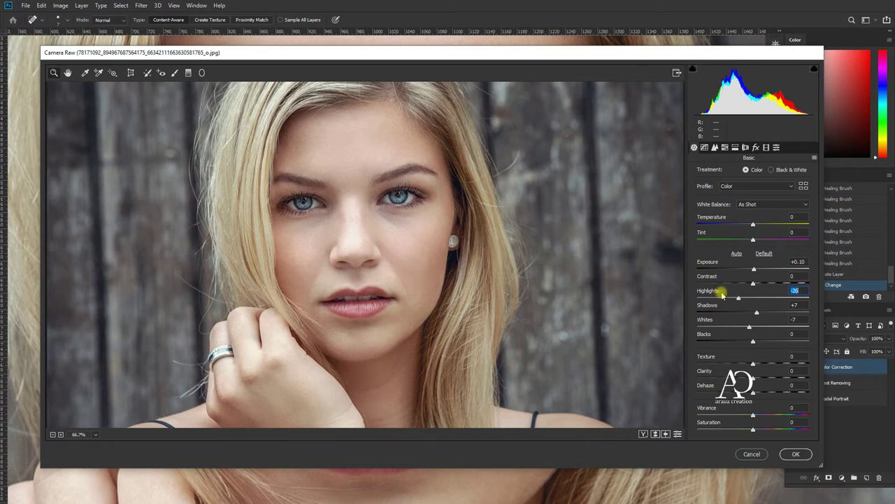
pyautogui.moveTo(723, 294); pyautogui.dragTo(724, 296)
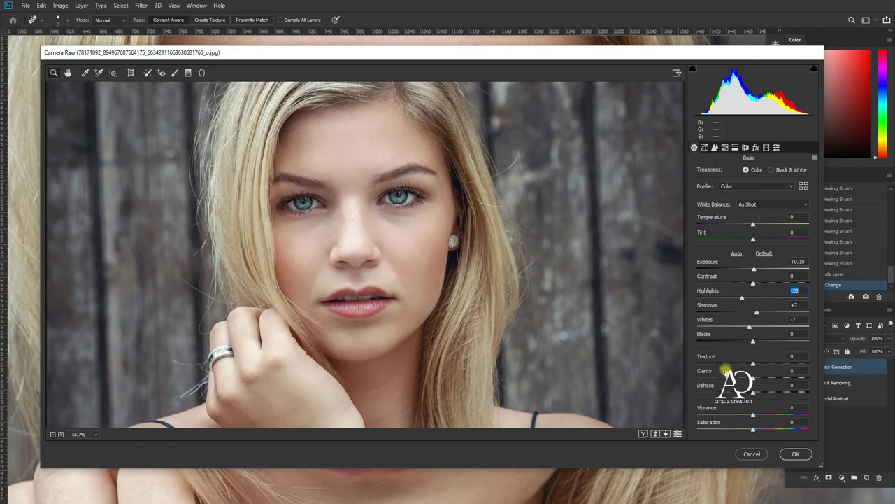
# - Set Clarity +9 and Vibrance +26, check Before/After, and apply the correction
pyautogui.click(714, 371)
pyautogui.moveTo(714, 371); pyautogui.dragTo(717, 373)
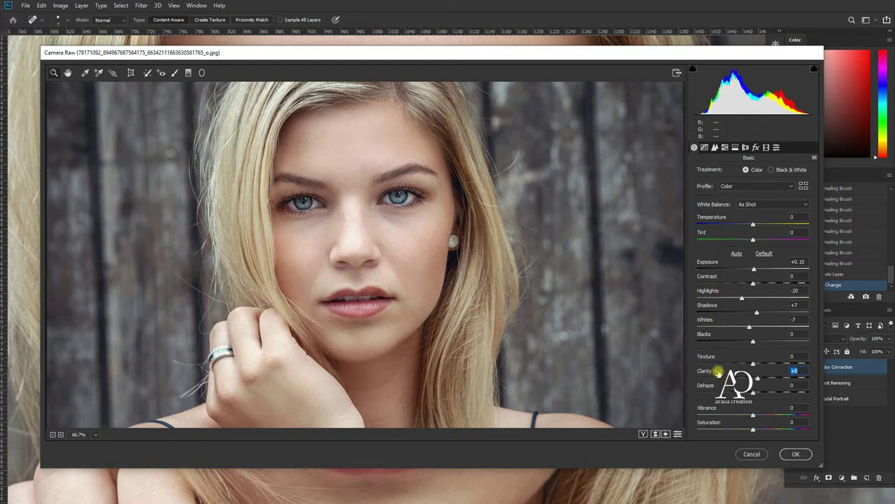
pyautogui.moveTo(714, 409); pyautogui.dragTo(721, 410)
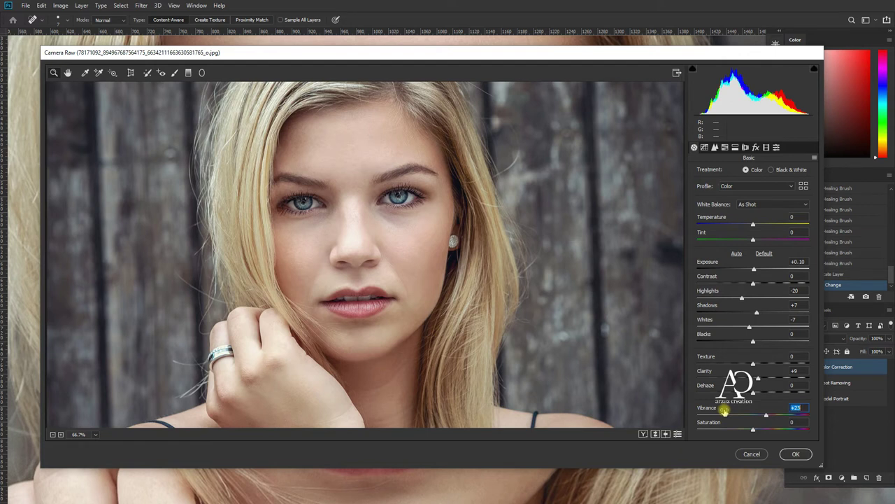
pyautogui.moveTo(724, 411); pyautogui.dragTo(727, 412)
pyautogui.click(642, 434)
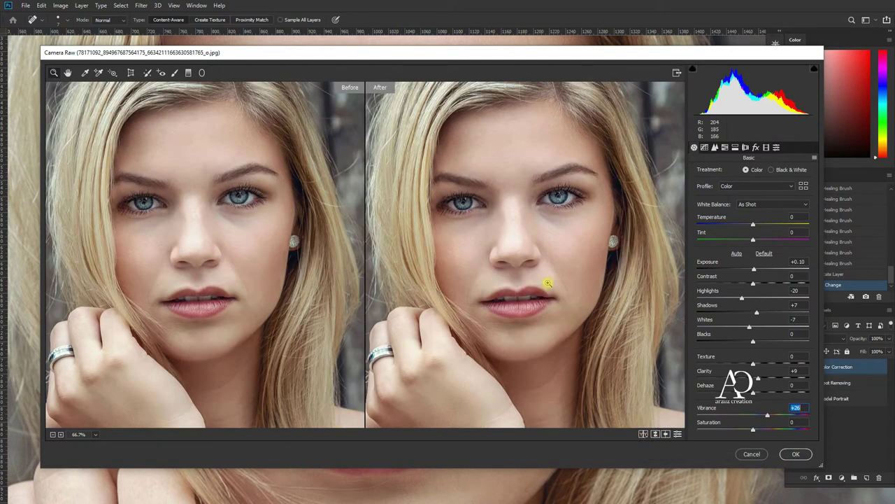
pyautogui.click(68, 72)
pyautogui.moveTo(488, 228); pyautogui.dragTo(493, 249)
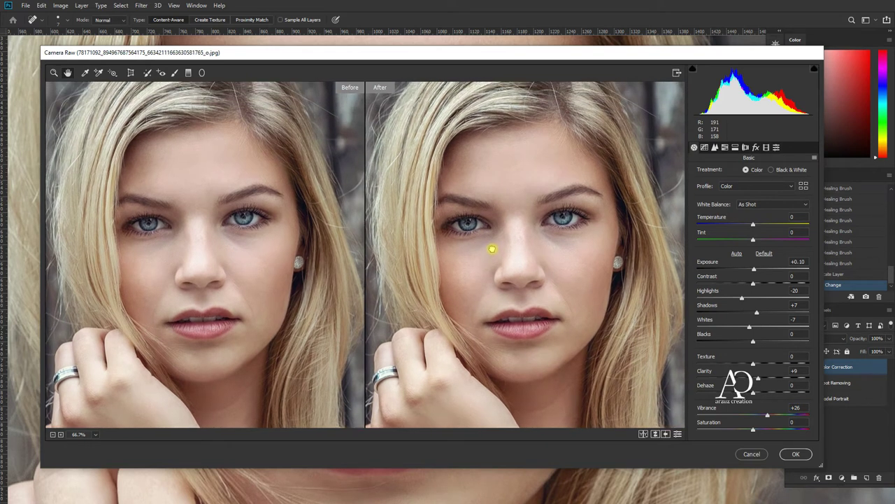
pyautogui.click(798, 454)
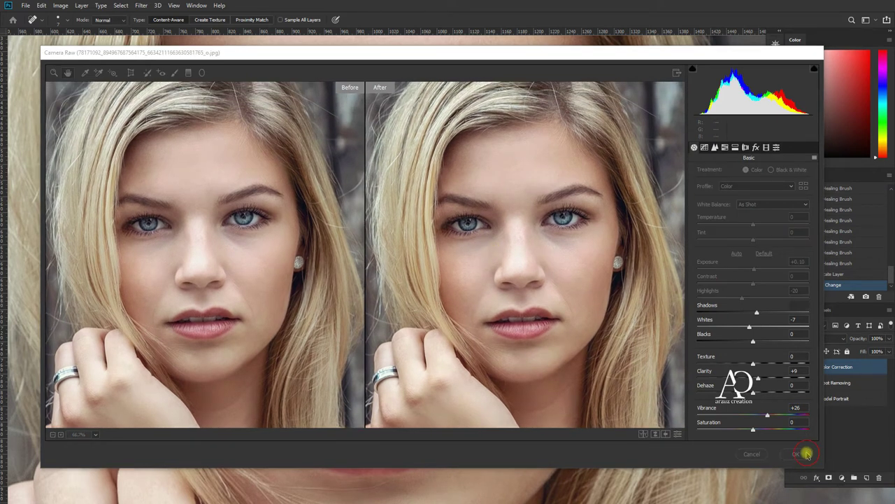
# - Toggle the Color Correction layer's visibility to compare, leaving it shown
pyautogui.click(793, 367)
pyautogui.click(793, 367)
pyautogui.click(793, 366)
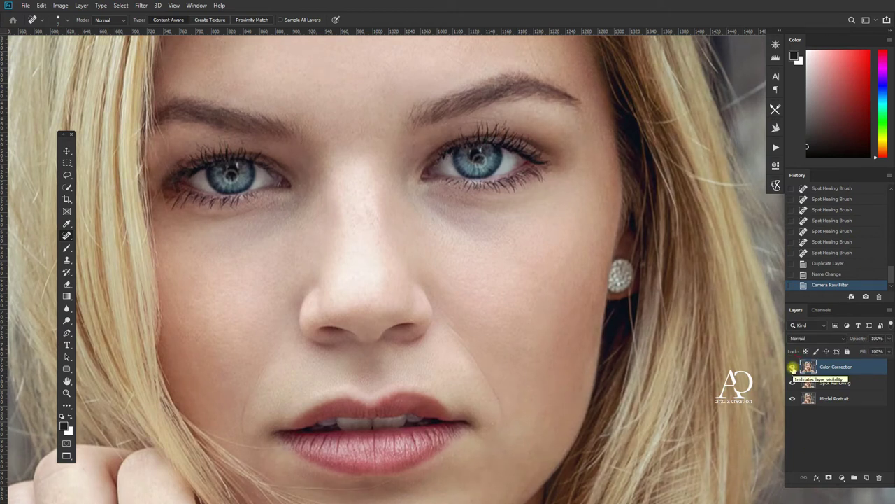
# - Use the Navigator panel to zoom out and recentre the whole portrait
pyautogui.click(775, 44)
pyautogui.moveTo(720, 134); pyautogui.dragTo(712, 136)
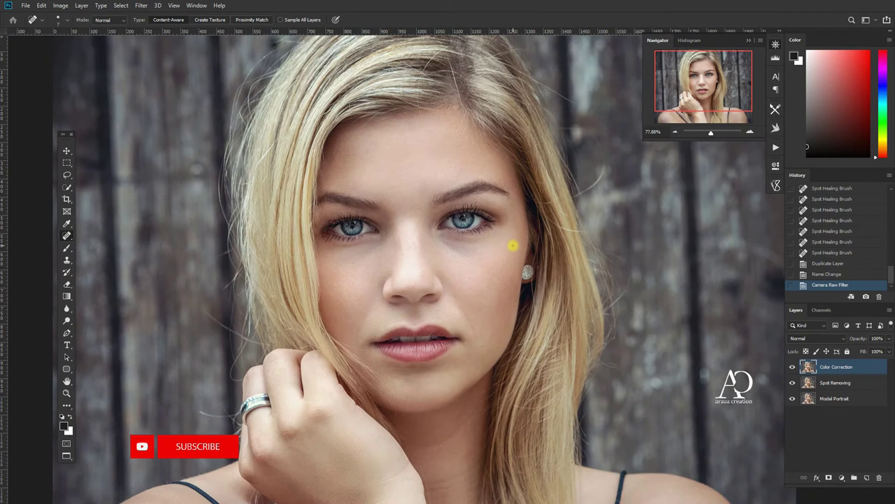
pyautogui.moveTo(709, 134); pyautogui.dragTo(712, 135)
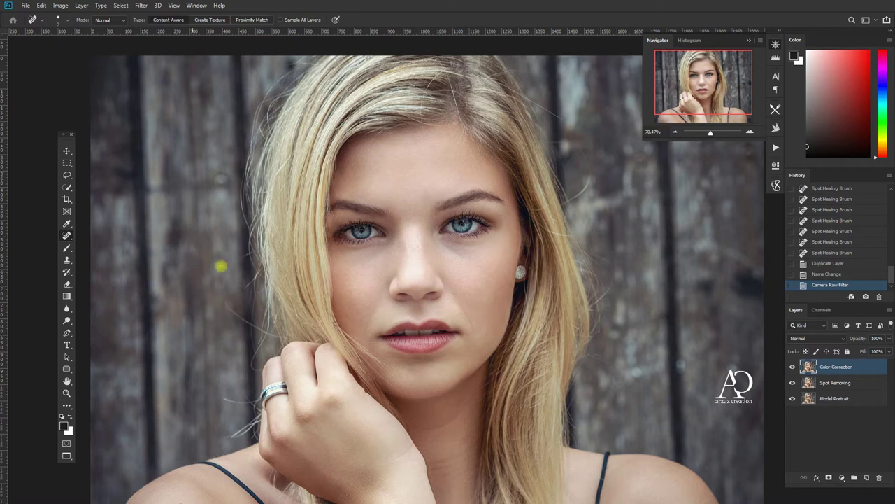
pyautogui.moveTo(699, 82); pyautogui.dragTo(701, 88)
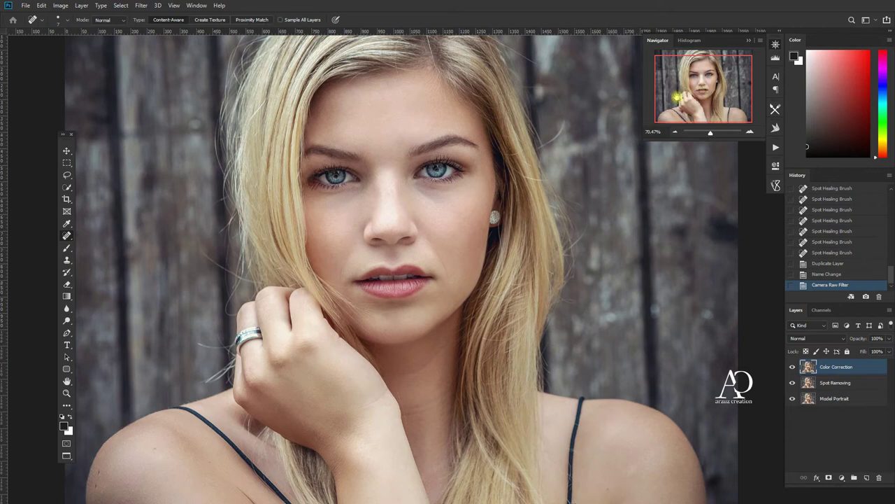
pyautogui.moveTo(701, 88); pyautogui.dragTo(702, 87)
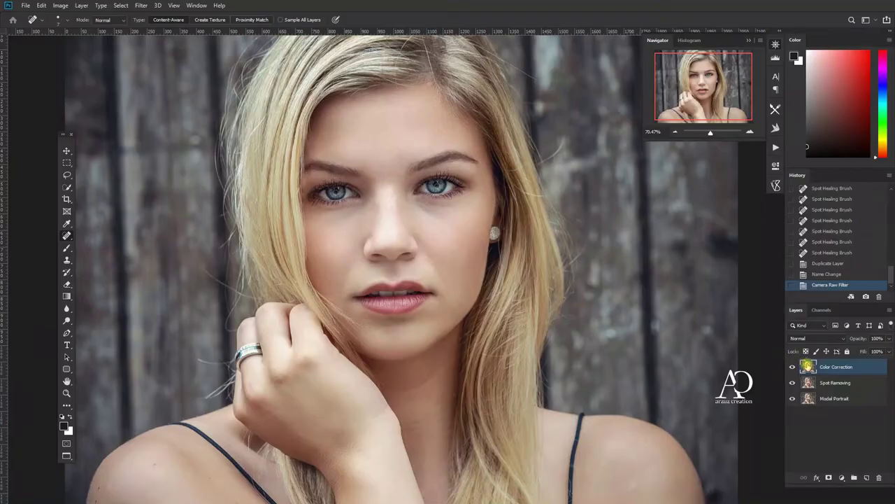
# - Duplicate the Color Correction layer and name the copy 'Smooth Face'
pyautogui.moveTo(865, 366); pyautogui.dragTo(867, 477)
pyautogui.doubleClick(840, 368)
pyautogui.write('S')
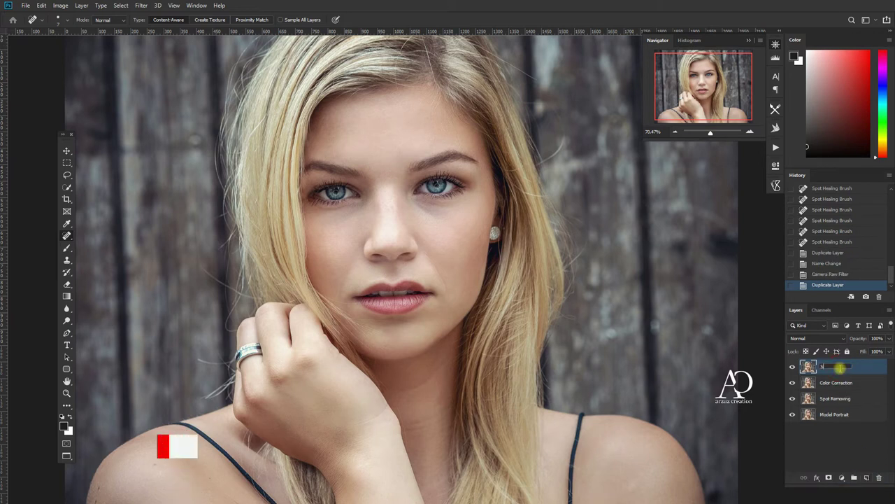
pyautogui.write('mooth Fa')
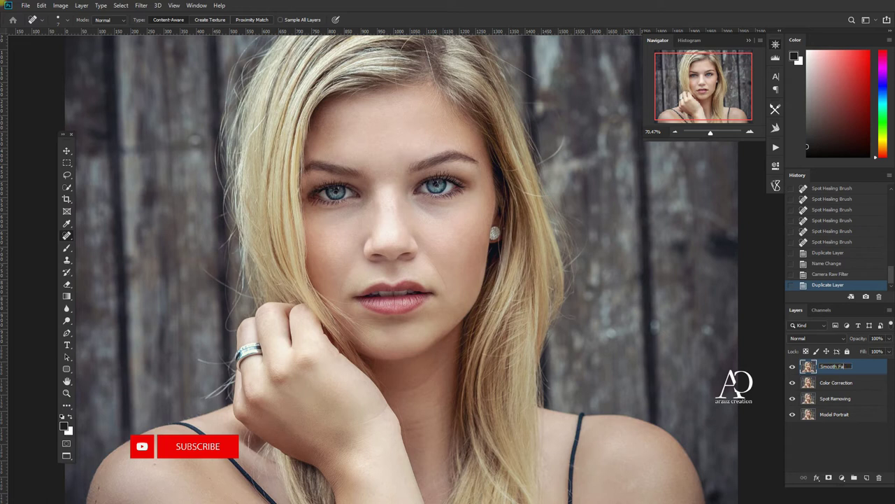
pyautogui.write(' Skin')
pyautogui.press('Return')
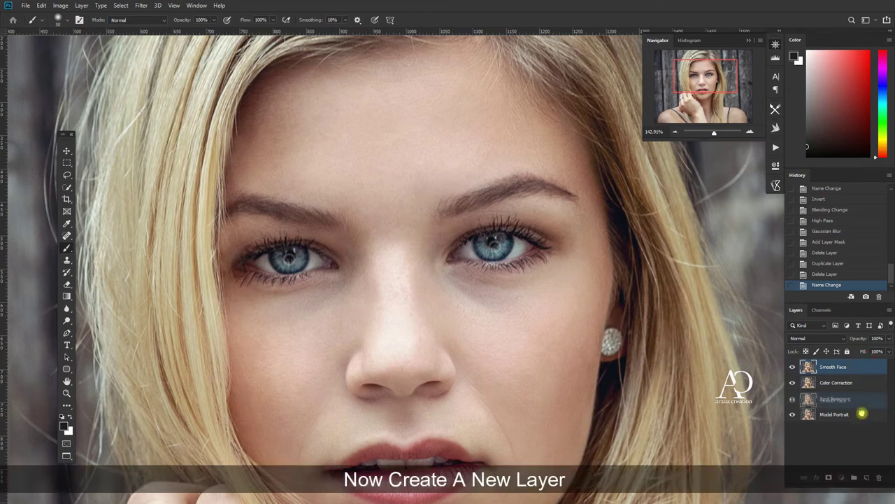
# - Duplicate Smooth Face and name the new top layer 'Layer One'
pyautogui.moveTo(863, 367); pyautogui.dragTo(867, 477)
pyautogui.doubleClick(844, 367)
pyautogui.write('Layer ')
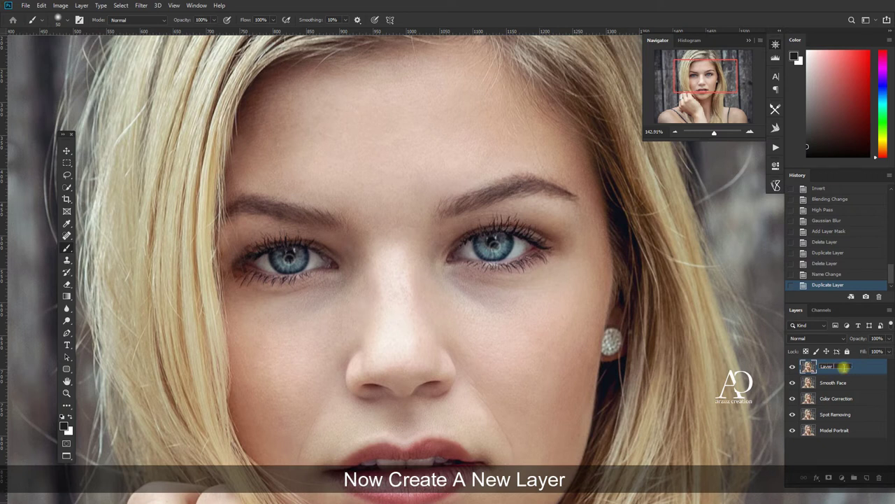
pyautogui.write('One')
pyautogui.press('Return')
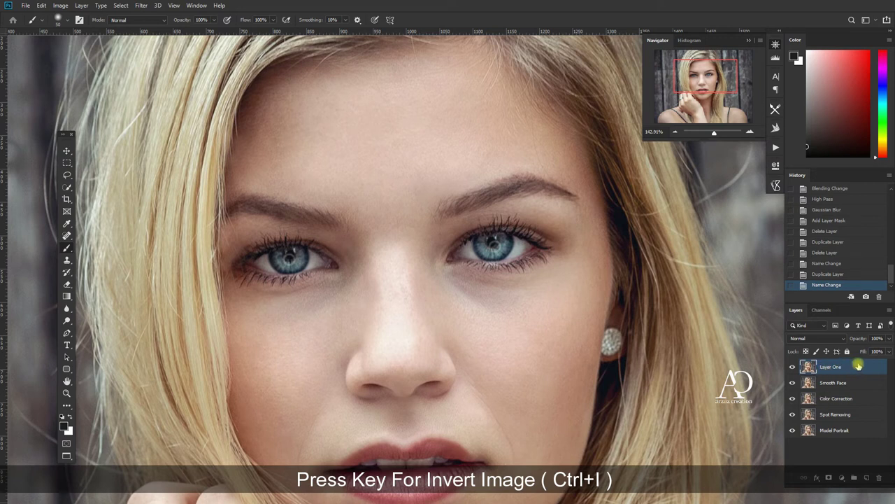
# - Invert Layer One with Ctrl+I and set its blend mode to Vivid Light
pyautogui.hotkey('ctrl', 'i')
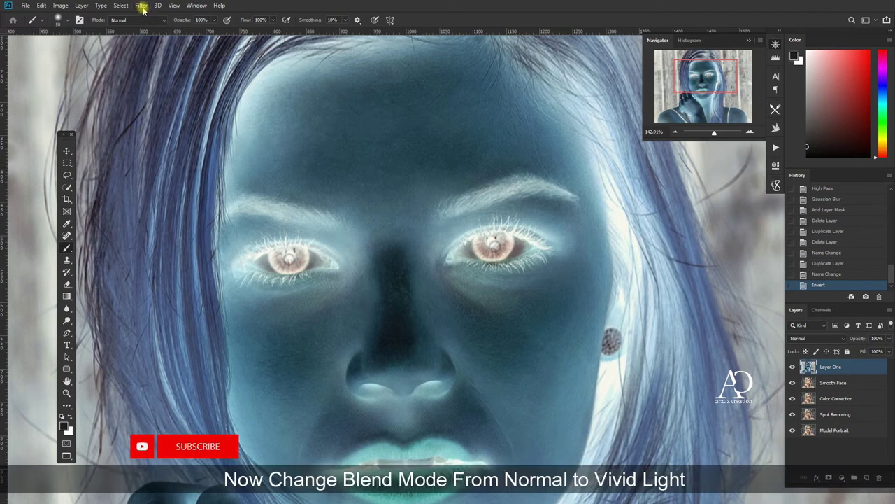
pyautogui.click(831, 338)
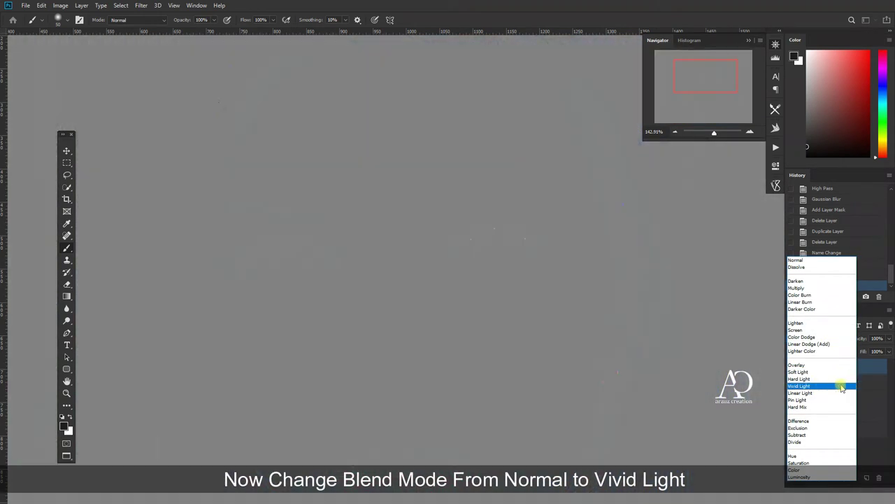
pyautogui.click(843, 387)
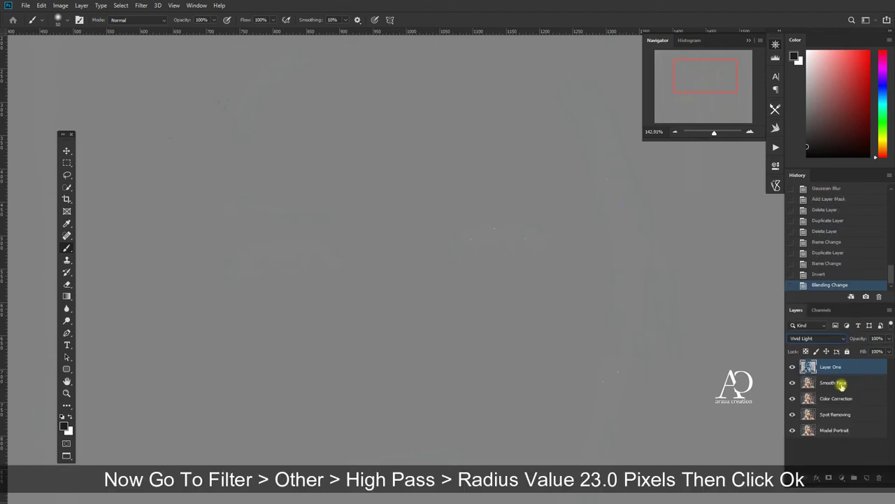
pyautogui.click(143, 6)
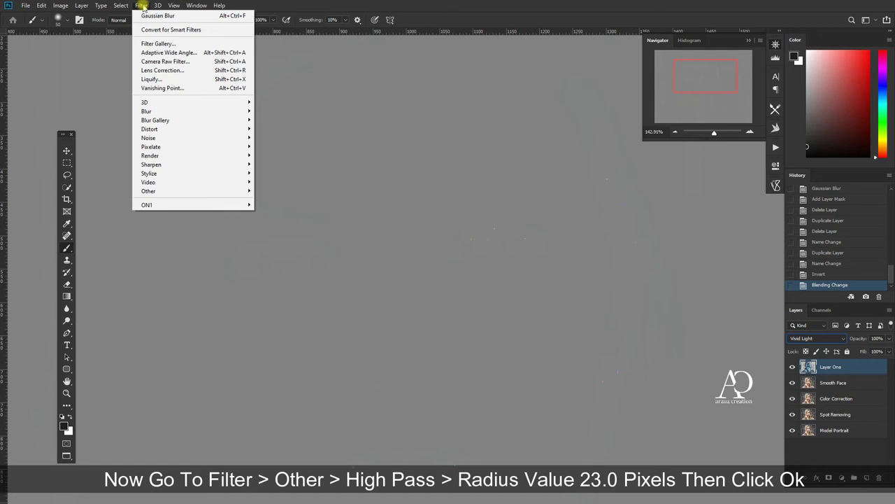
pyautogui.moveTo(182, 191)
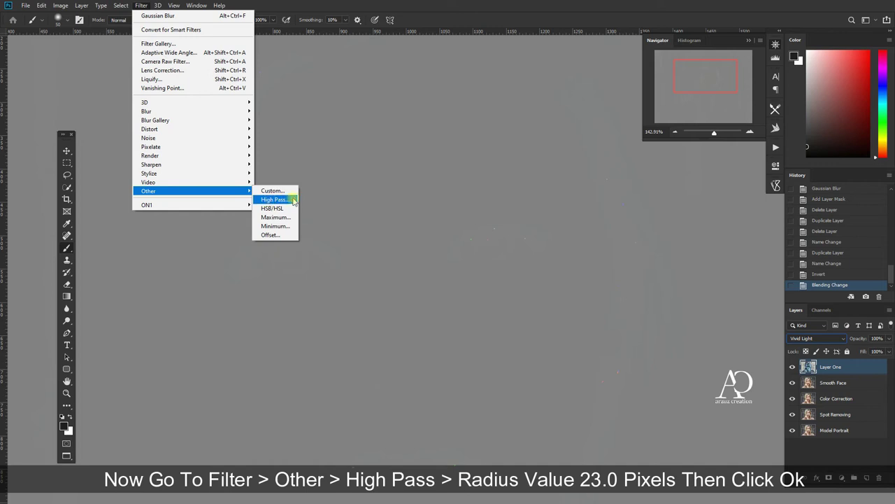
# - Apply a High Pass filter with a 23.0-pixel radius to Layer One
pyautogui.click(293, 200)
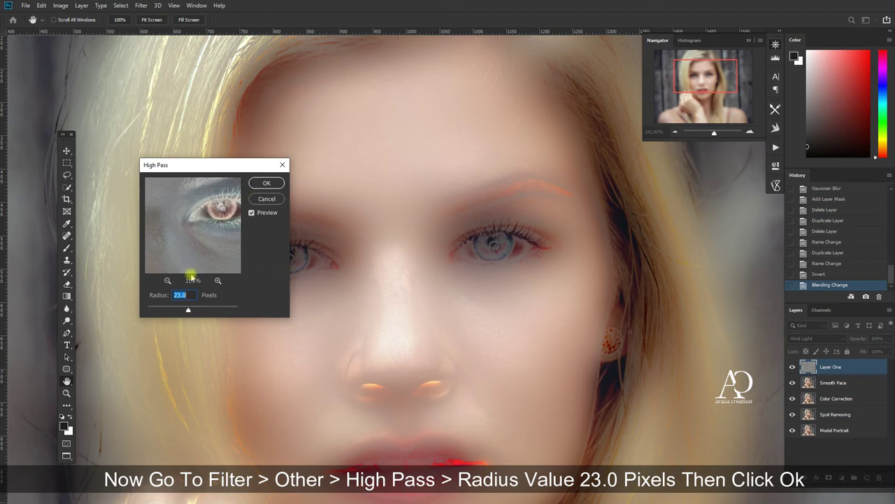
pyautogui.click(193, 296)
pyautogui.click(277, 183)
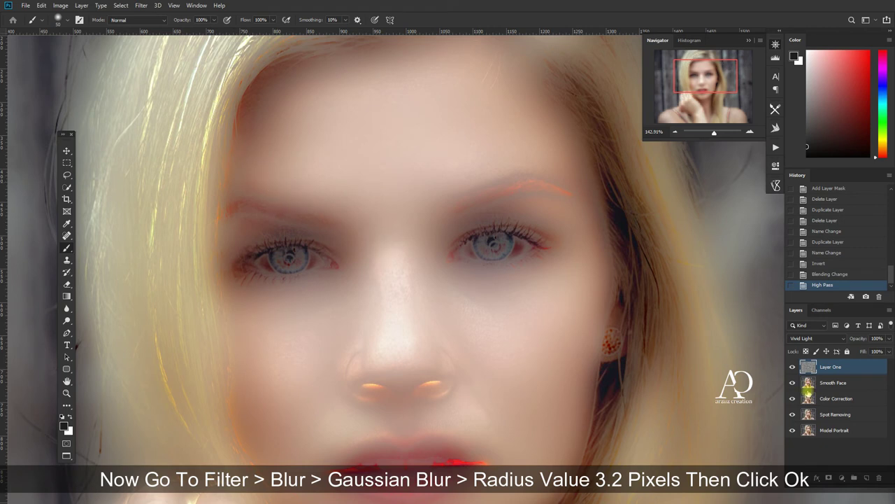
pyautogui.click(142, 6)
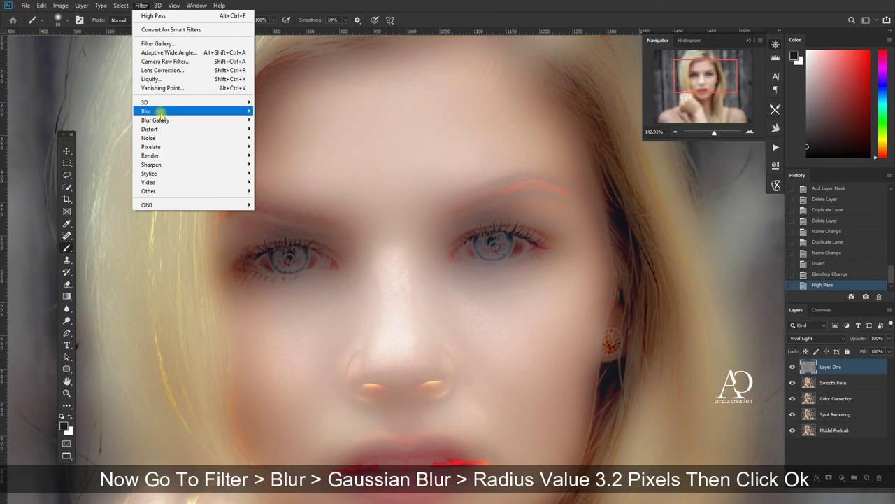
pyautogui.moveTo(192, 111)
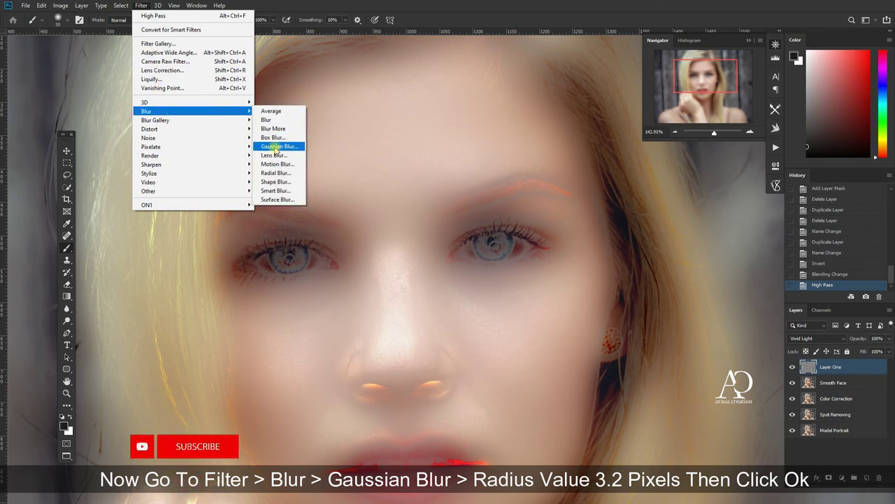
# - Apply a Gaussian Blur with a 3.2-pixel radius to Layer One
pyautogui.click(301, 146)
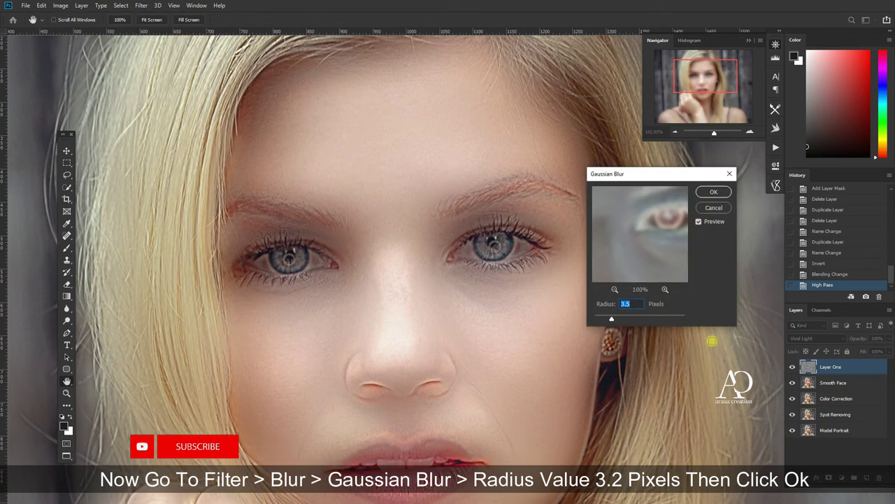
pyautogui.click(626, 303)
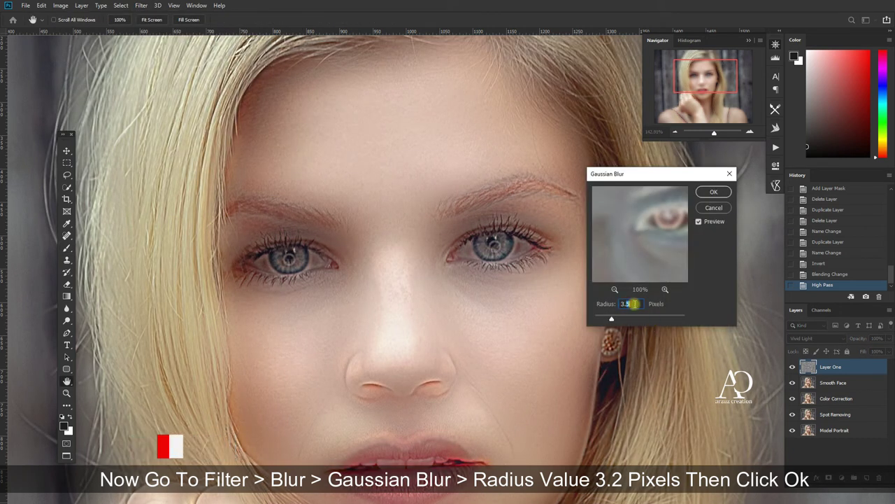
pyautogui.moveTo(627, 304); pyautogui.dragTo(620, 304)
pyautogui.write('3')
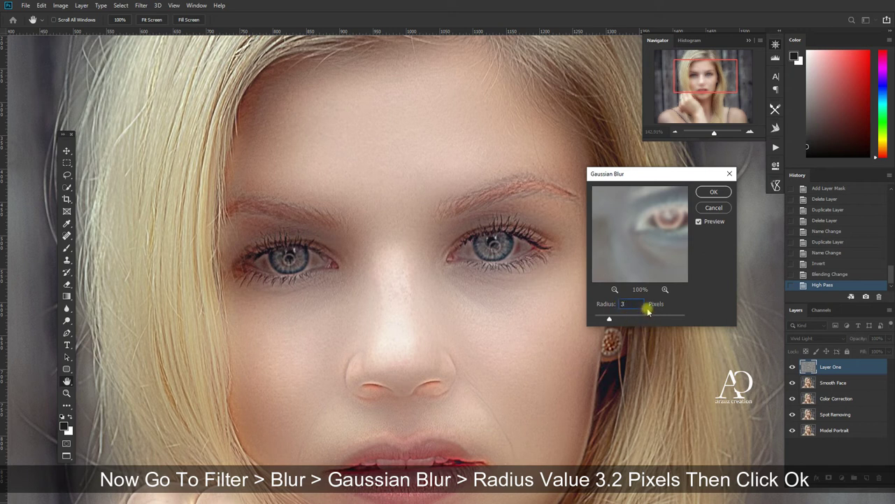
pyautogui.write('.2')
pyautogui.click(713, 192)
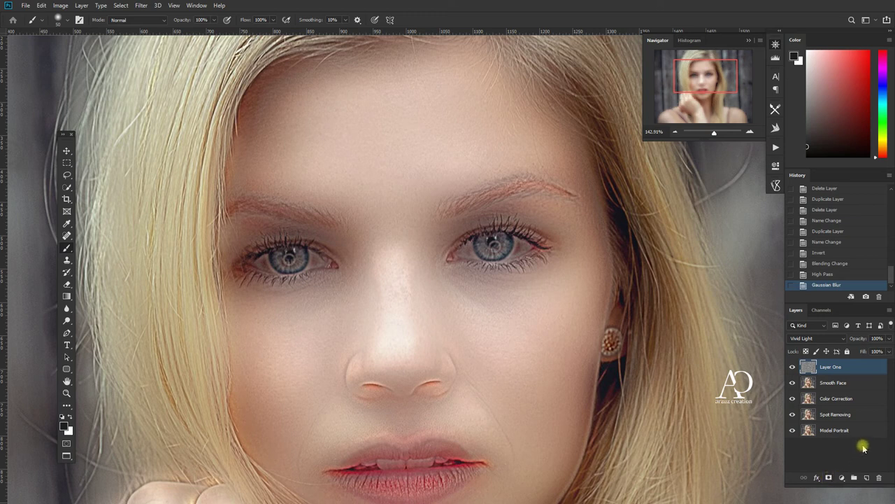
# - Add a black hide-all mask to Layer One and select the standard Brush Tool
pyautogui.keyDown('alt'); pyautogui.click(829, 477); pyautogui.keyUp('alt')
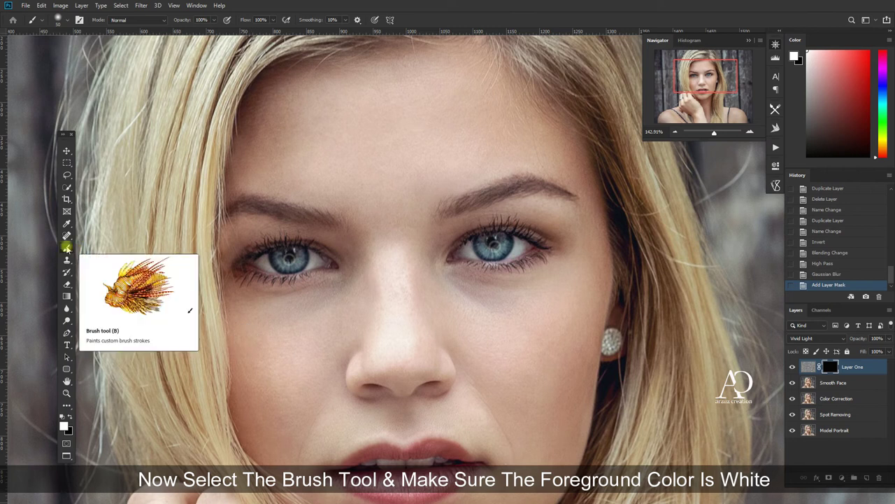
pyautogui.click(67, 248)
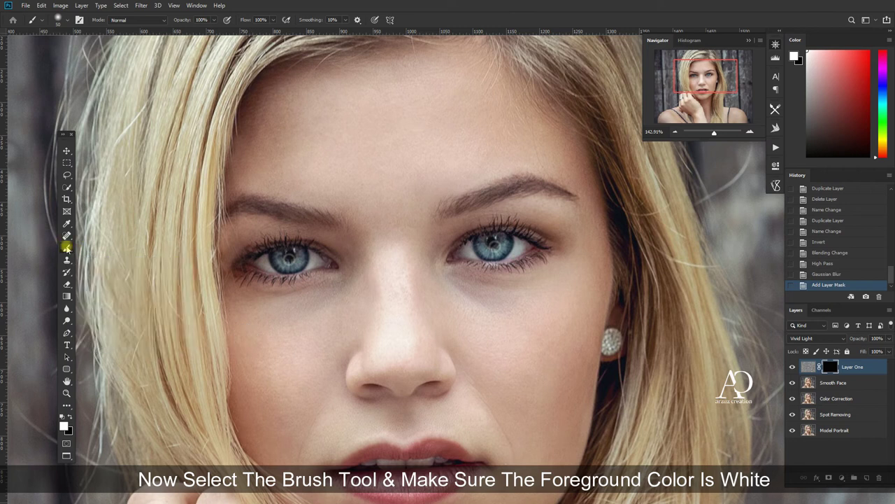
pyautogui.moveTo(67, 248); pyautogui.dragTo(130, 250)
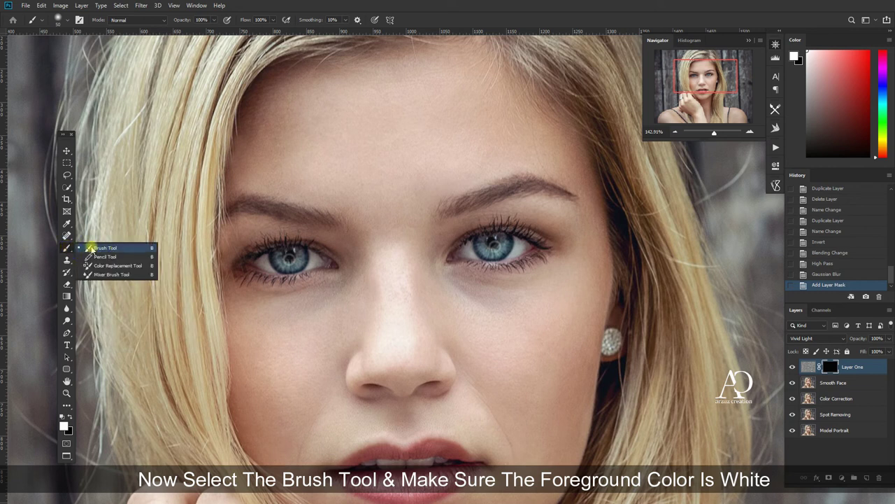
pyautogui.click(130, 249)
# - Set the brush to white at 100% opacity with Soft Round, 0% hardness
pyautogui.click(63, 425)
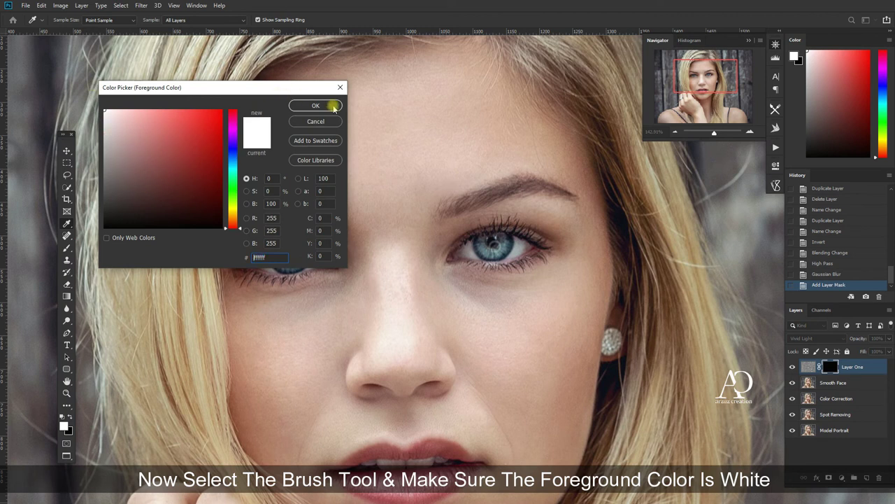
pyautogui.click(317, 105)
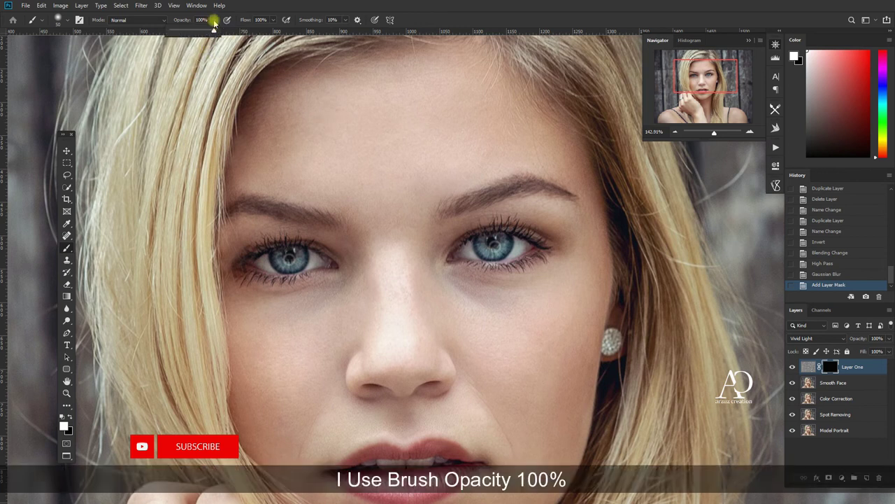
pyautogui.click(213, 20)
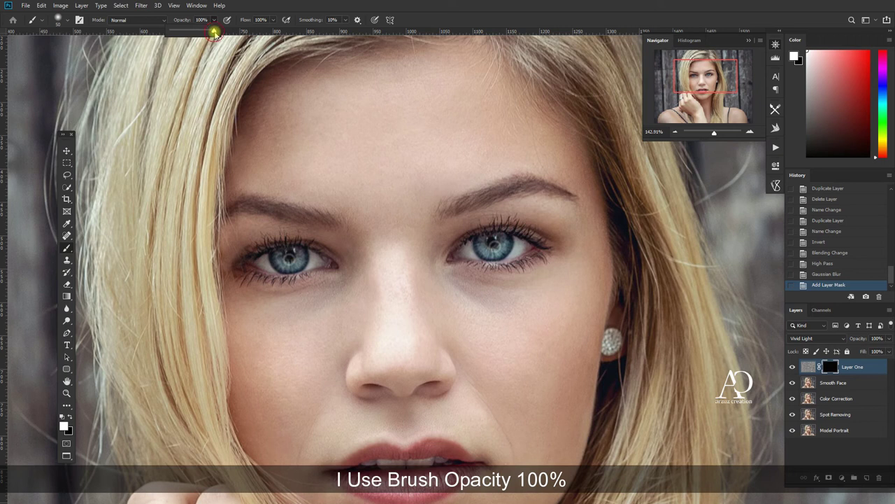
pyautogui.click(434, 14)
pyautogui.rightClick(326, 93)
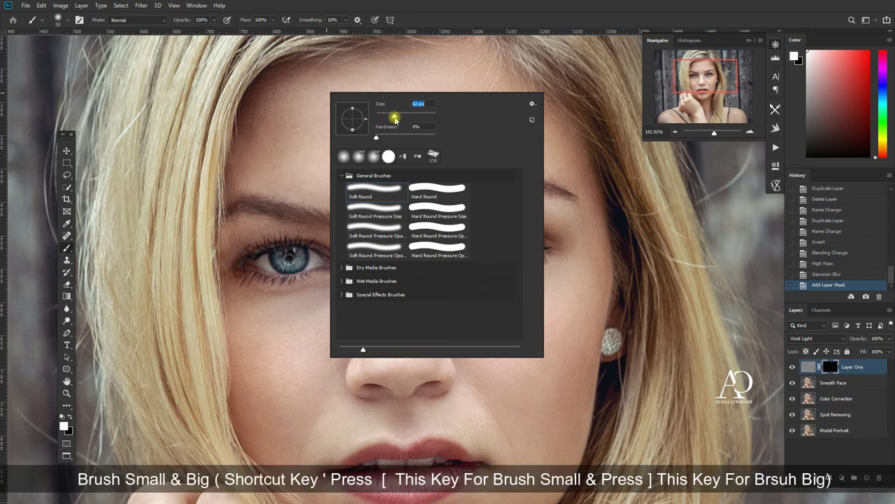
# - Paint white on the mask over the forehead, right cheek and under both eyes
pyautogui.press('Return')
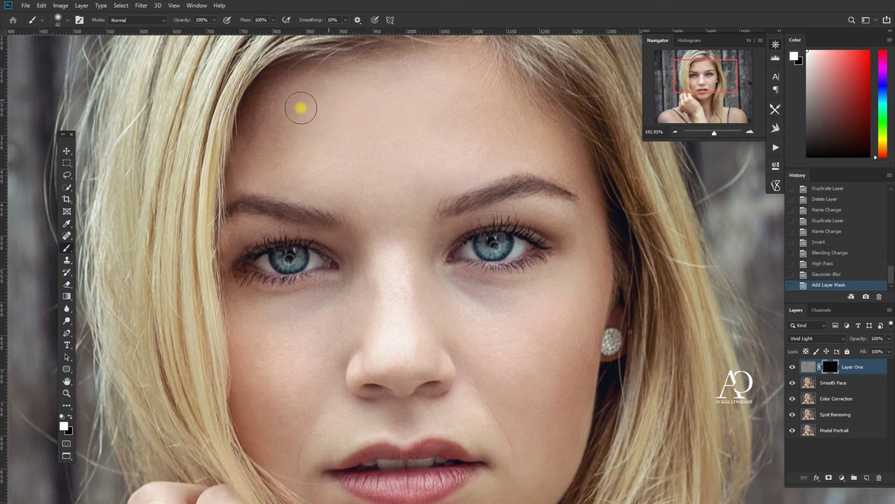
pyautogui.moveTo(266, 174)
pyautogui.mouseDown()
pyautogui.moveTo(414, 146)
pyautogui.moveTo(291, 170)
pyautogui.moveTo(370, 156)
pyautogui.moveTo(458, 98)
pyautogui.moveTo(465, 153)
pyautogui.moveTo(349, 124)
pyautogui.mouseUp()
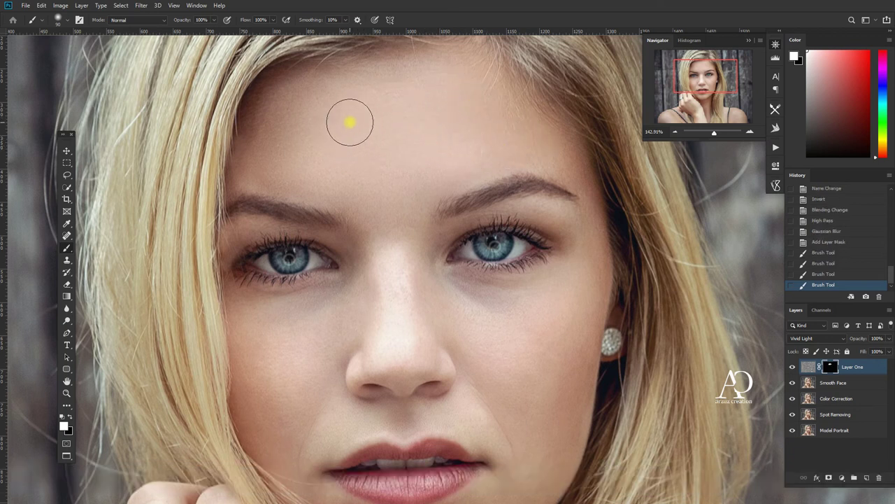
pyautogui.moveTo(527, 384); pyautogui.dragTo(560, 300)
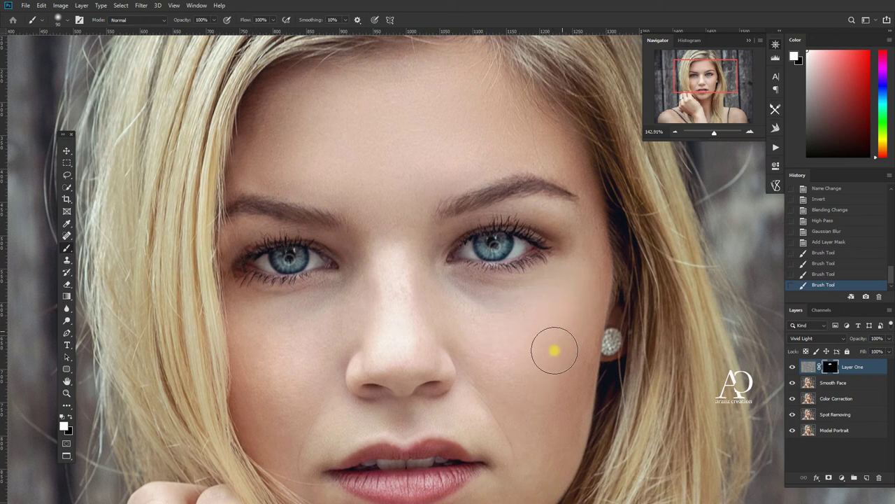
pyautogui.moveTo(553, 412); pyautogui.dragTo(550, 422)
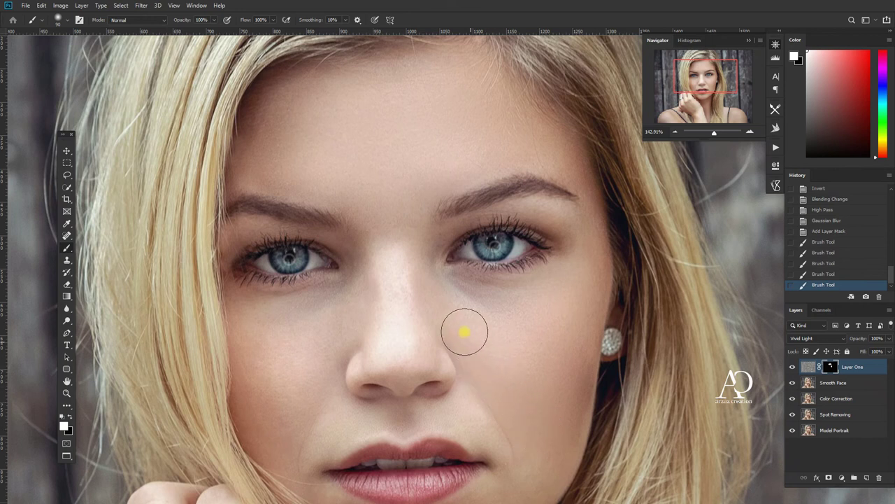
pyautogui.moveTo(519, 314)
pyautogui.mouseDown()
pyautogui.moveTo(486, 294)
pyautogui.moveTo(528, 297)
pyautogui.moveTo(514, 309)
pyautogui.moveTo(410, 295)
pyautogui.mouseUp()
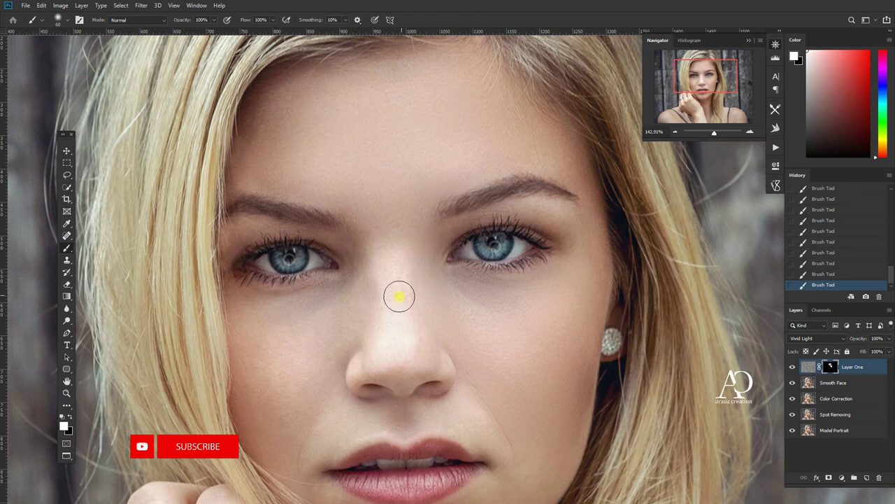
pyautogui.moveTo(258, 320); pyautogui.dragTo(277, 313)
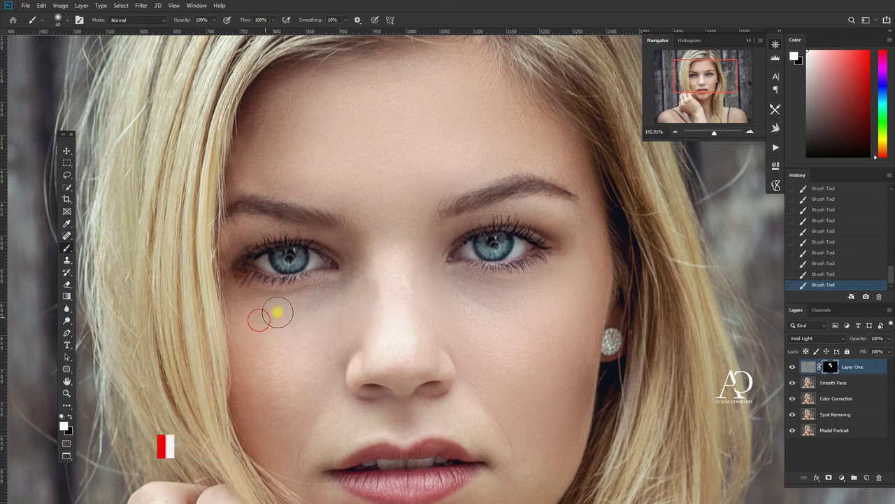
# - Paint smoothing between eye and nose, the left cheek, and the nose down to the nostril
pyautogui.click(338, 301)
pyautogui.moveTo(338, 302); pyautogui.dragTo(350, 278)
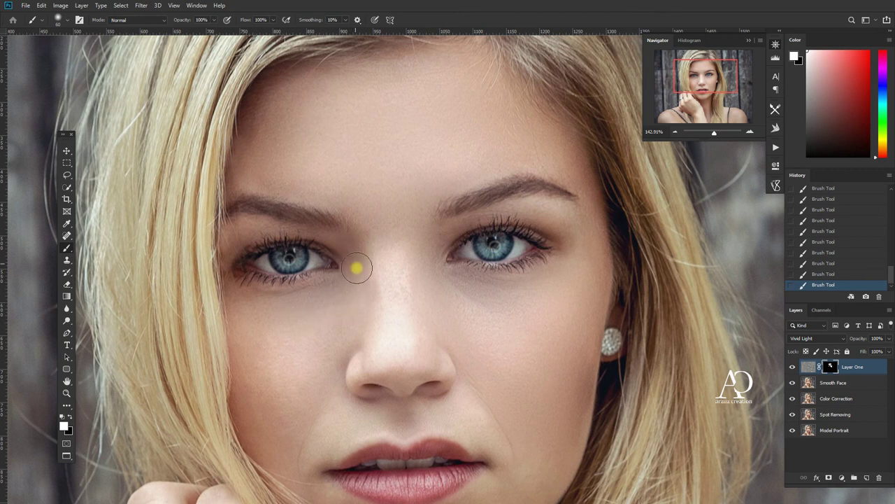
pyautogui.moveTo(283, 327); pyautogui.dragTo(254, 310)
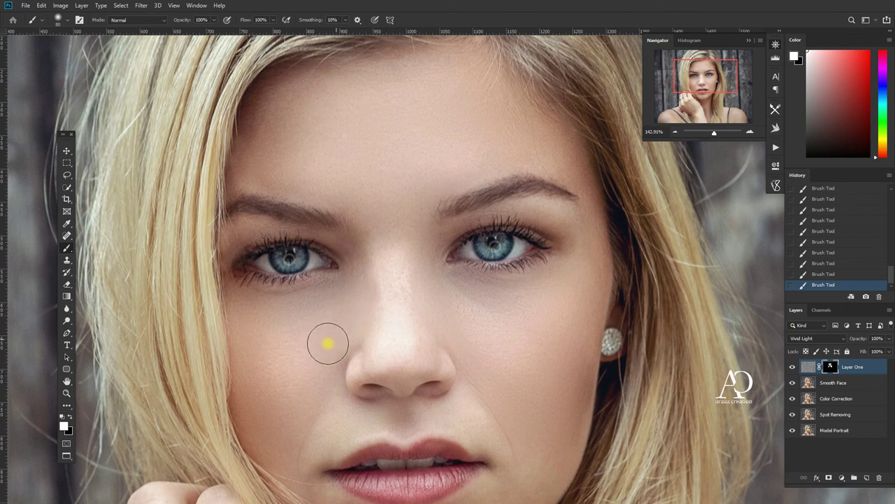
pyautogui.moveTo(380, 266); pyautogui.dragTo(384, 339)
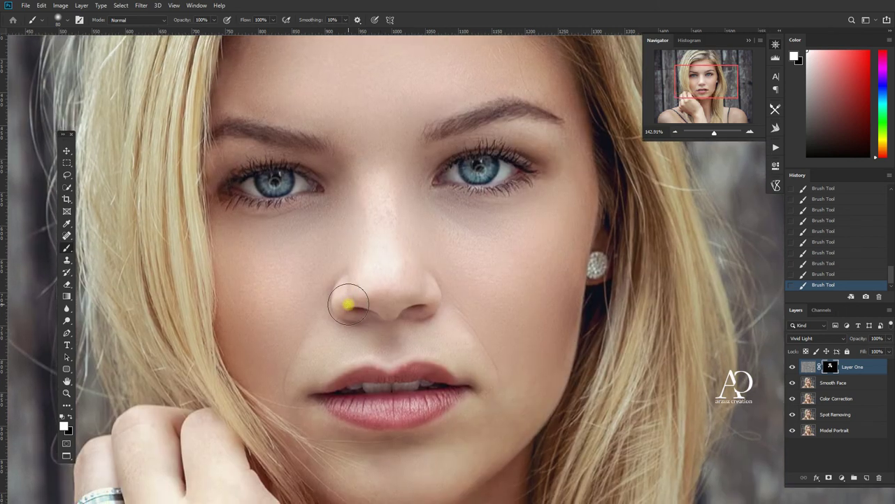
pyautogui.moveTo(348, 302)
pyautogui.mouseDown()
pyautogui.moveTo(275, 386)
pyautogui.moveTo(308, 348)
pyautogui.moveTo(298, 375)
pyautogui.moveTo(324, 357)
pyautogui.moveTo(362, 351)
pyautogui.mouseUp()
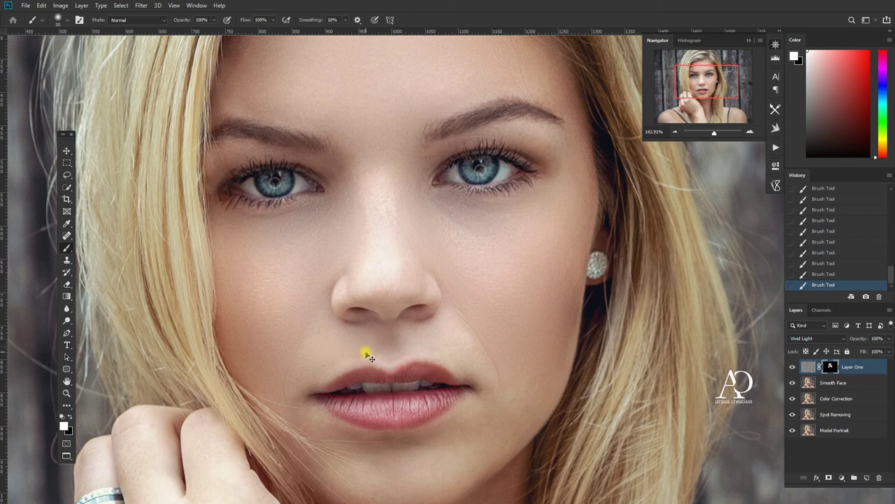
# - Redo the smoothing beside and across the nose, undoing an overreaching stroke, then paint the chin
pyautogui.hotkey('ctrl', 'z')
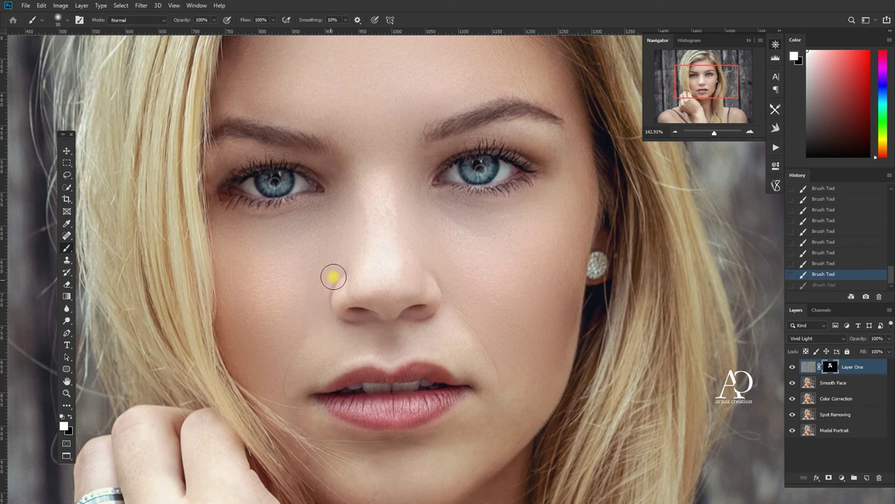
pyautogui.moveTo(333, 277); pyautogui.dragTo(336, 292)
pyautogui.moveTo(402, 318)
pyautogui.mouseDown()
pyautogui.moveTo(381, 296)
pyautogui.moveTo(469, 333)
pyautogui.moveTo(457, 266)
pyautogui.moveTo(473, 329)
pyautogui.moveTo(467, 356)
pyautogui.moveTo(454, 350)
pyautogui.moveTo(460, 340)
pyautogui.moveTo(482, 368)
pyautogui.moveTo(454, 316)
pyautogui.moveTo(522, 342)
pyautogui.moveTo(528, 387)
pyautogui.moveTo(528, 370)
pyautogui.moveTo(514, 401)
pyautogui.moveTo(536, 380)
pyautogui.moveTo(523, 418)
pyautogui.moveTo(531, 360)
pyautogui.moveTo(517, 396)
pyautogui.moveTo(487, 432)
pyautogui.moveTo(493, 310)
pyautogui.mouseUp()
pyautogui.hotkey('ctrl', 'z')
pyautogui.moveTo(488, 350)
pyautogui.mouseDown()
pyautogui.moveTo(468, 371)
pyautogui.moveTo(417, 389)
pyautogui.moveTo(362, 387)
pyautogui.moveTo(462, 354)
pyautogui.moveTo(507, 300)
pyautogui.moveTo(485, 344)
pyautogui.moveTo(394, 357)
pyautogui.moveTo(418, 375)
pyautogui.moveTo(375, 361)
pyautogui.moveTo(400, 374)
pyautogui.mouseUp()
# - Undo the chin stroke, smooth toward the lip corner, undo the lip stroke, and pan to the upper face
pyautogui.hotkey('ctrl', 'z')
pyautogui.moveTo(335, 355)
pyautogui.mouseDown()
pyautogui.moveTo(408, 373)
pyautogui.moveTo(353, 363)
pyautogui.moveTo(319, 326)
pyautogui.mouseUp()
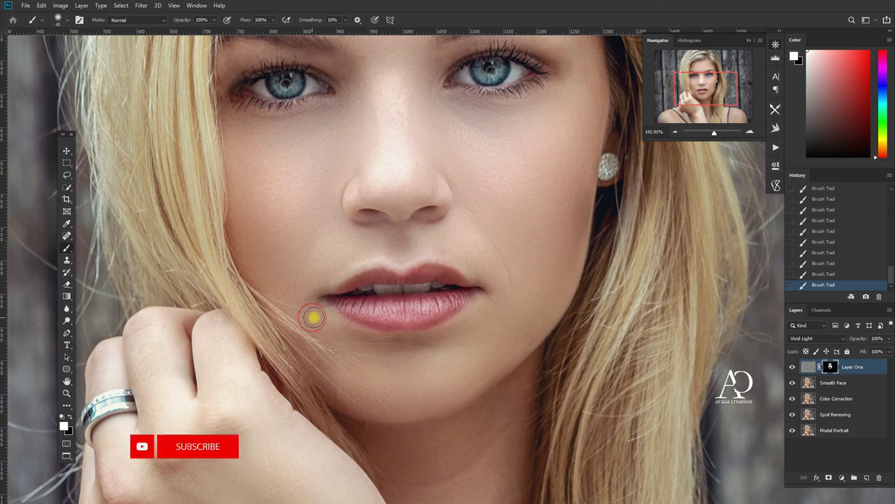
pyautogui.moveTo(344, 330)
pyautogui.mouseDown()
pyautogui.moveTo(358, 331)
pyautogui.moveTo(340, 335)
pyautogui.moveTo(314, 310)
pyautogui.mouseUp()
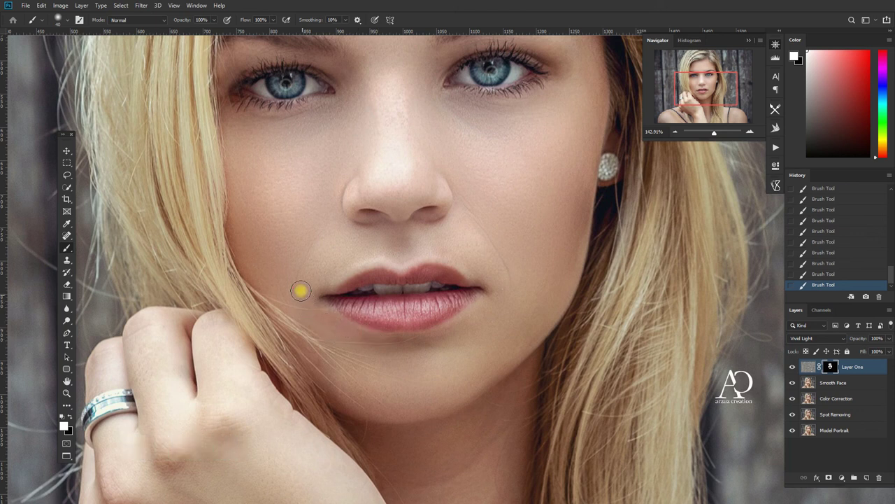
pyautogui.moveTo(282, 294); pyautogui.dragTo(377, 314)
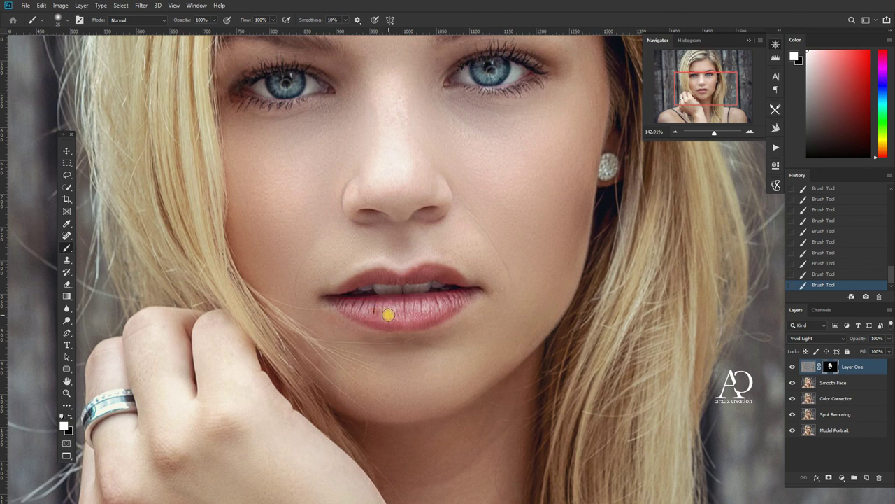
pyautogui.hotkey('ctrl', 'z')
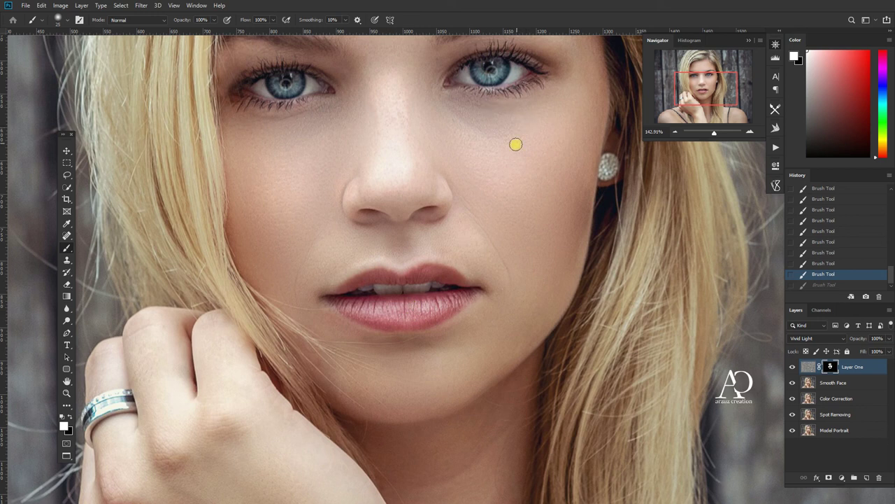
pyautogui.moveTo(501, 153)
pyautogui.mouseDown()
pyautogui.moveTo(509, 289)
pyautogui.moveTo(508, 280)
pyautogui.mouseUp()
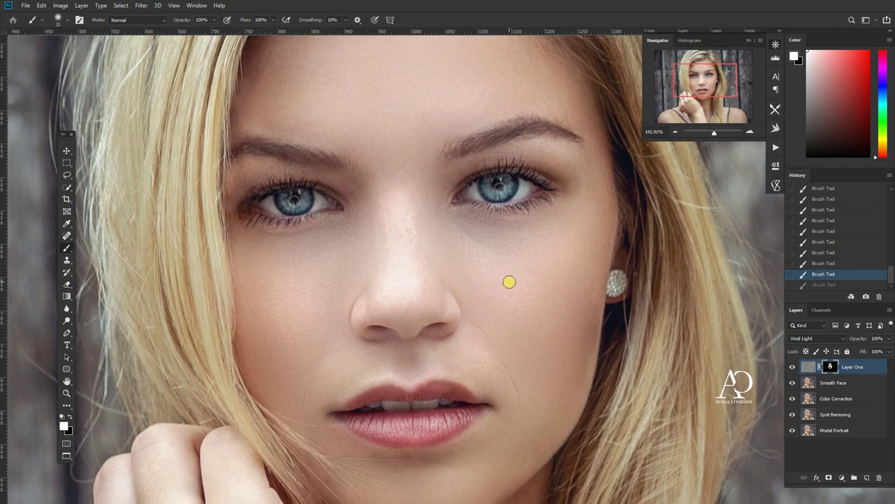
pyautogui.click(793, 367)
pyautogui.click(792, 368)
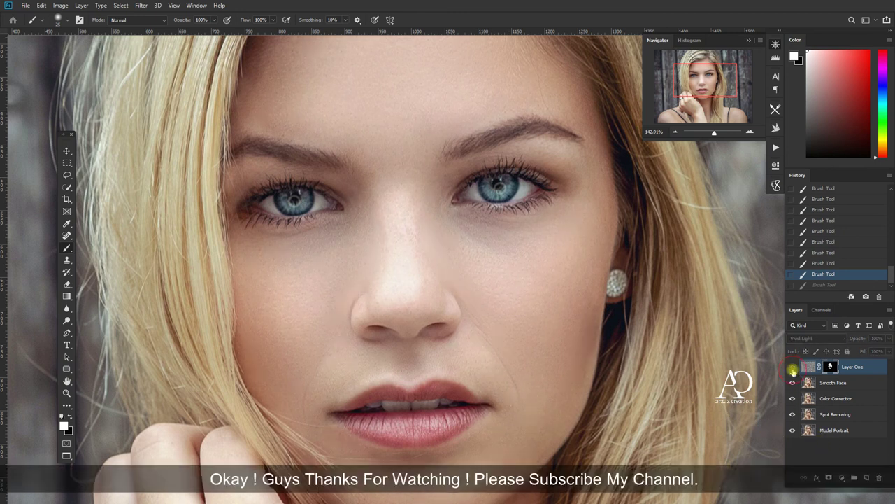
pyautogui.click(793, 367)
pyautogui.click(792, 367)
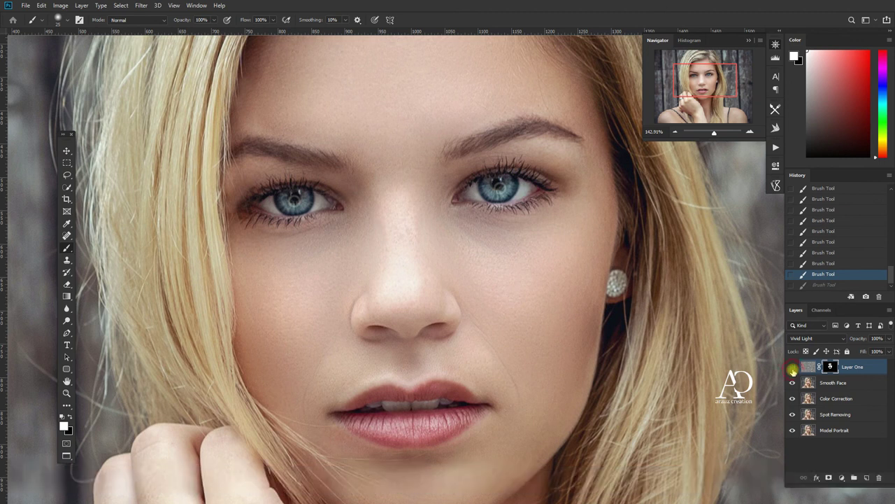
pyautogui.click(793, 368)
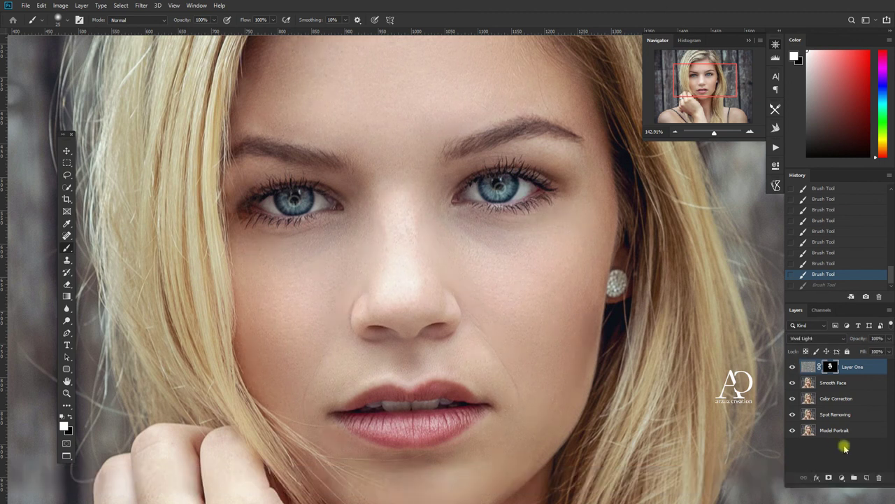